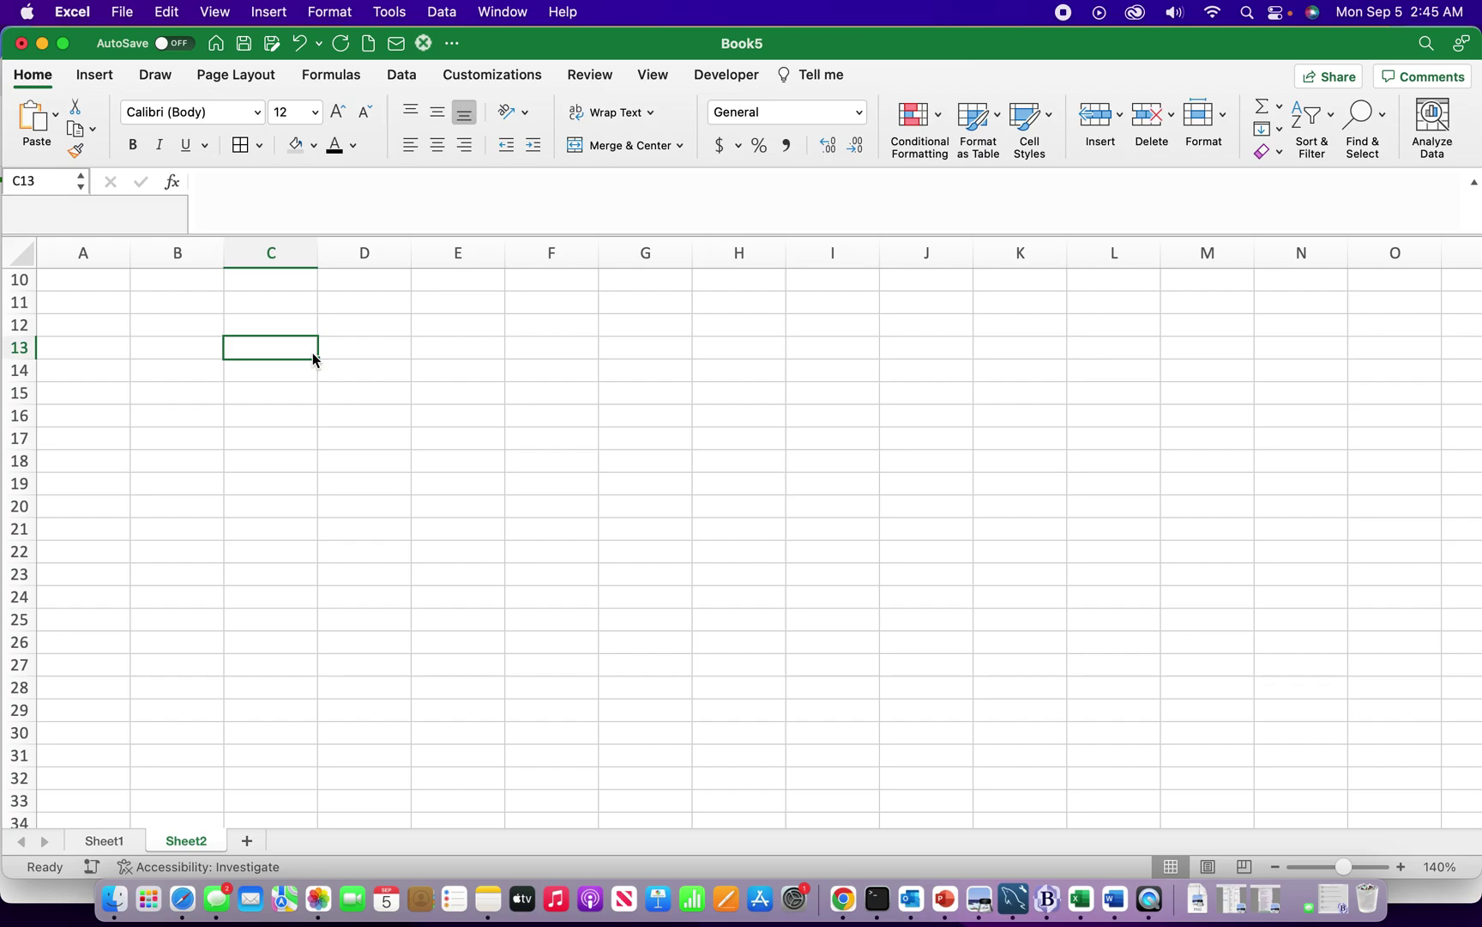
Step: Move around the empty cells of columns C and D, stepping up column C
{"action": "left_click", "coordinate": [371, 412]}
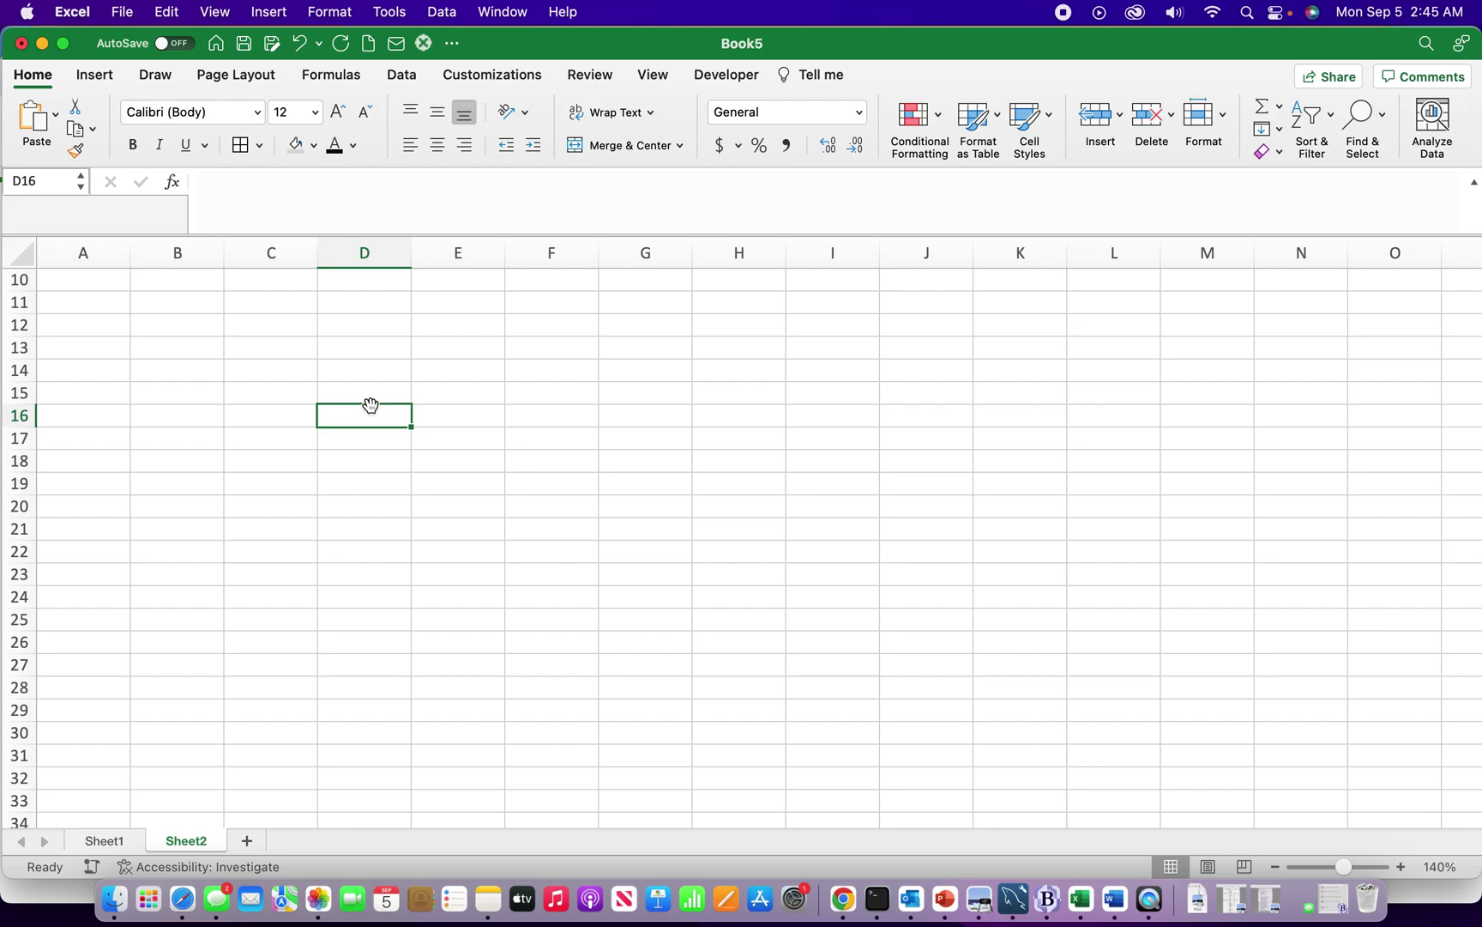
{"action": "left_click", "coordinate": [420, 483]}
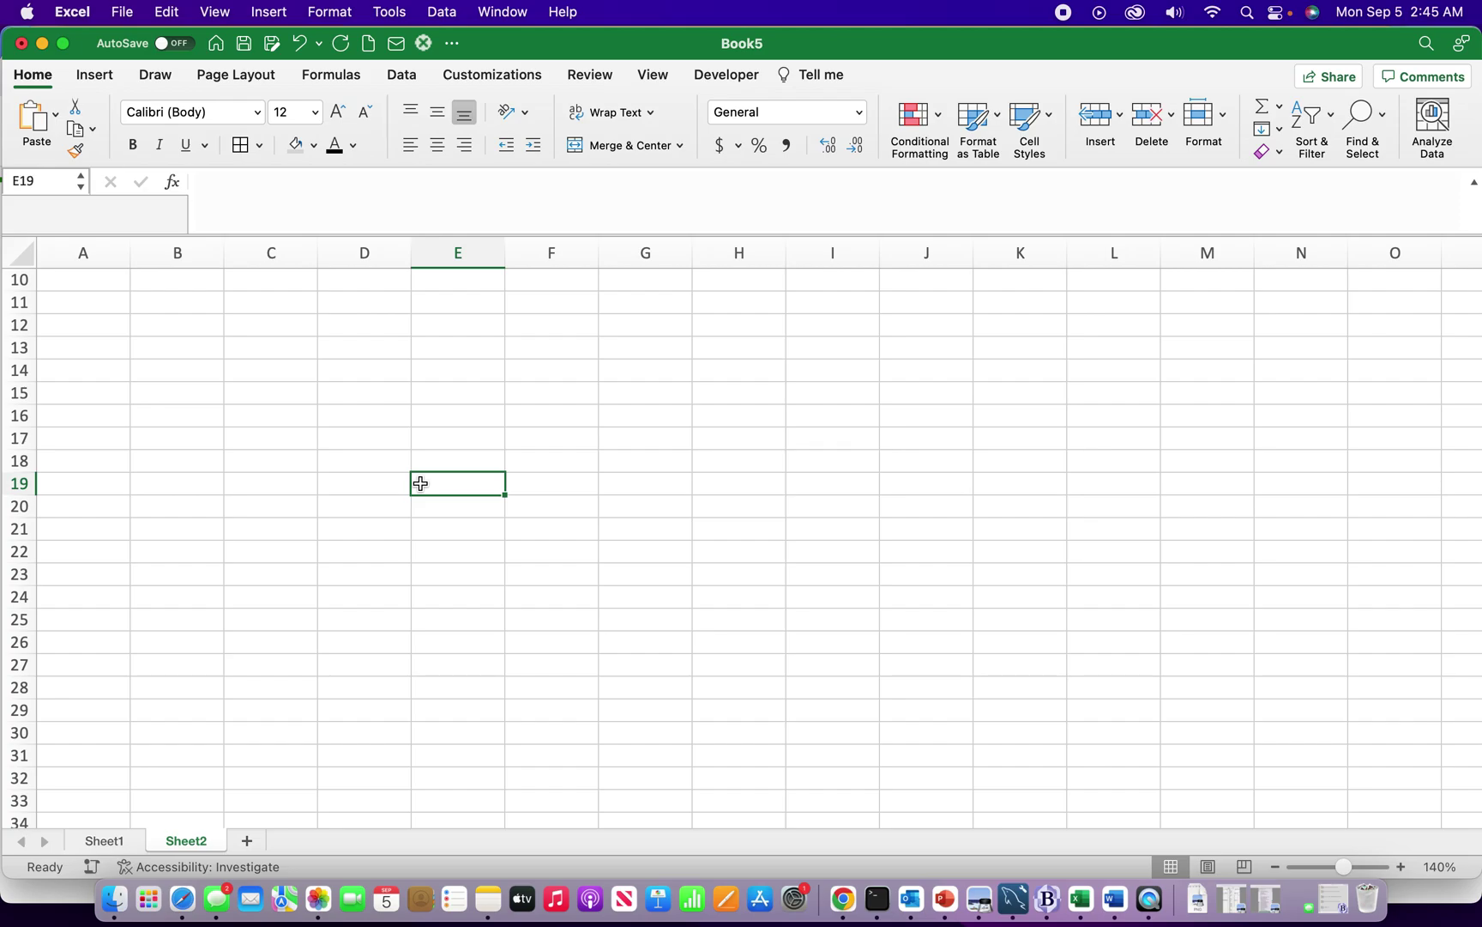
{"action": "key", "text": "Left"}
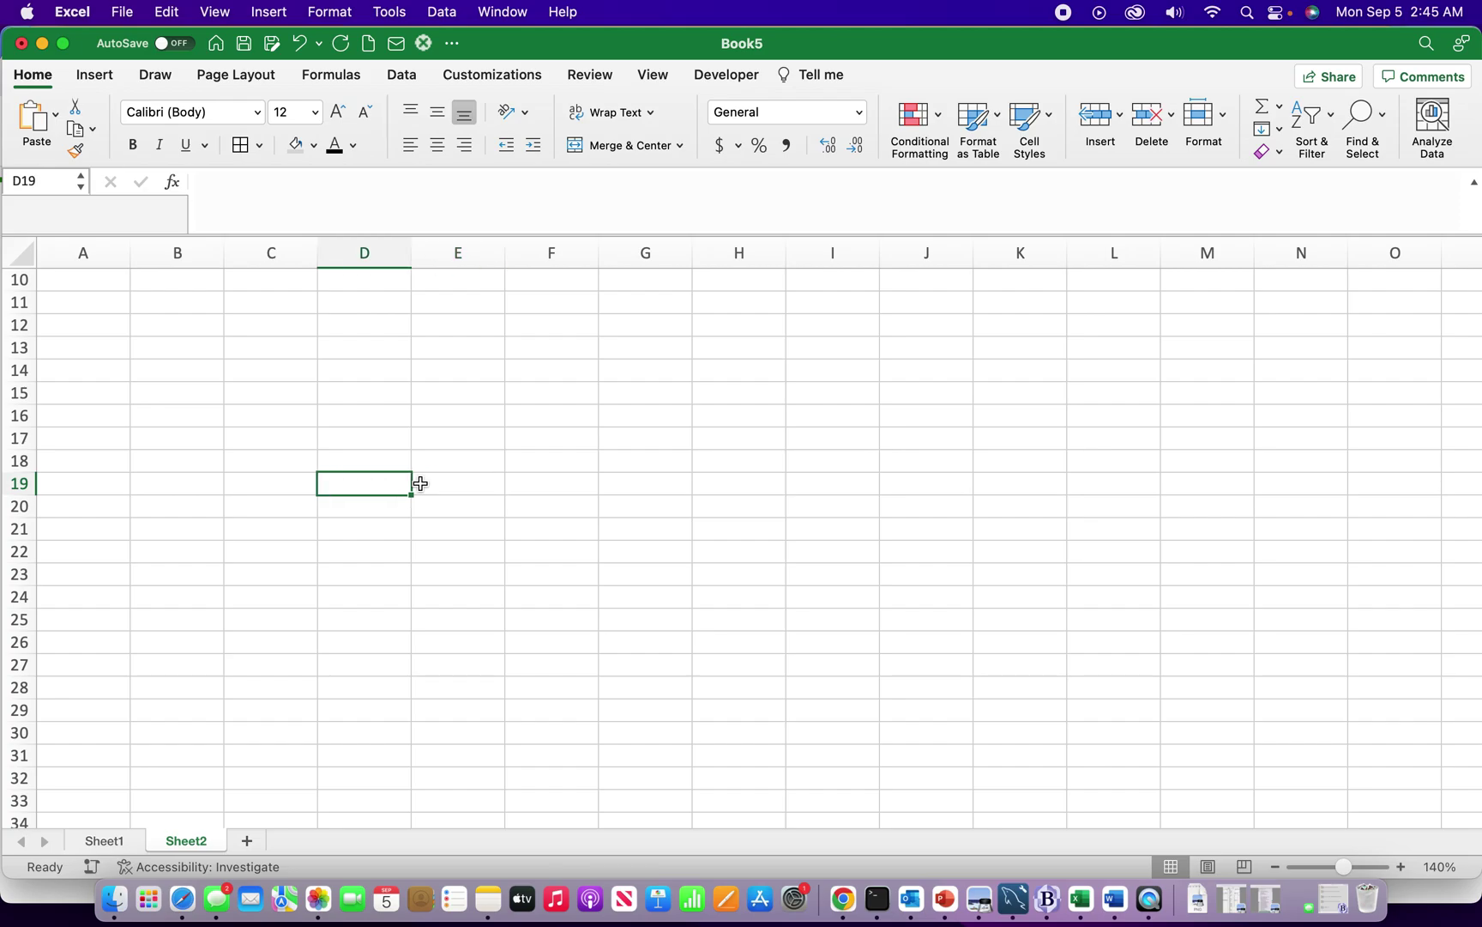
{"action": "key", "text": "Left"}
{"action": "key", "text": "Up"}
{"action": "key", "text": "Up"}
{"action": "key", "text": "Up"}
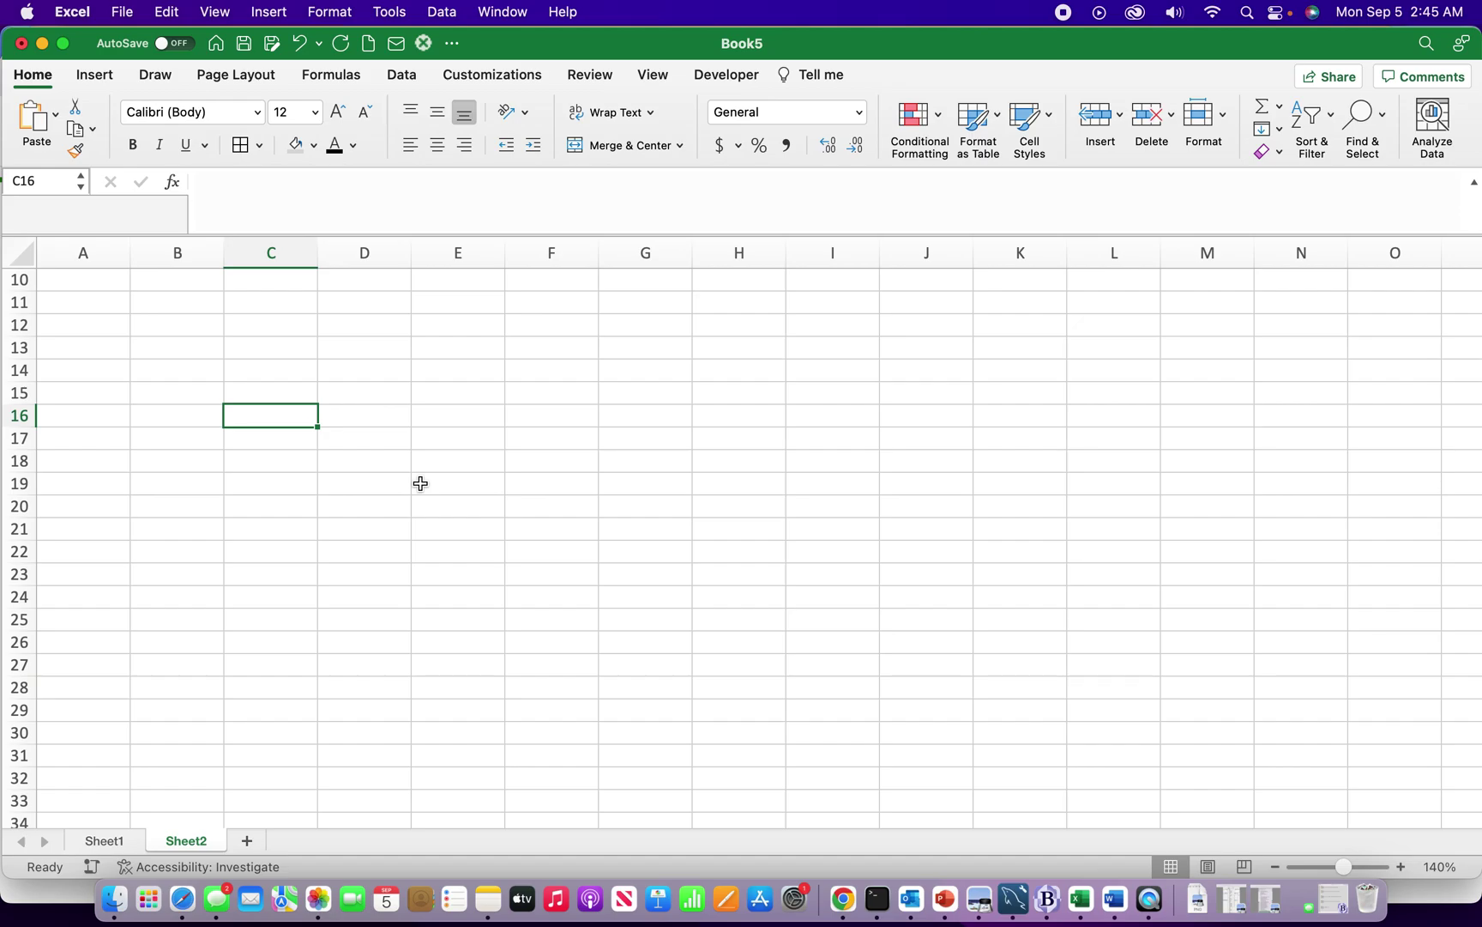
{"action": "key", "text": "Up"}
{"action": "key", "text": "Down"}
{"action": "key", "text": "Up"}
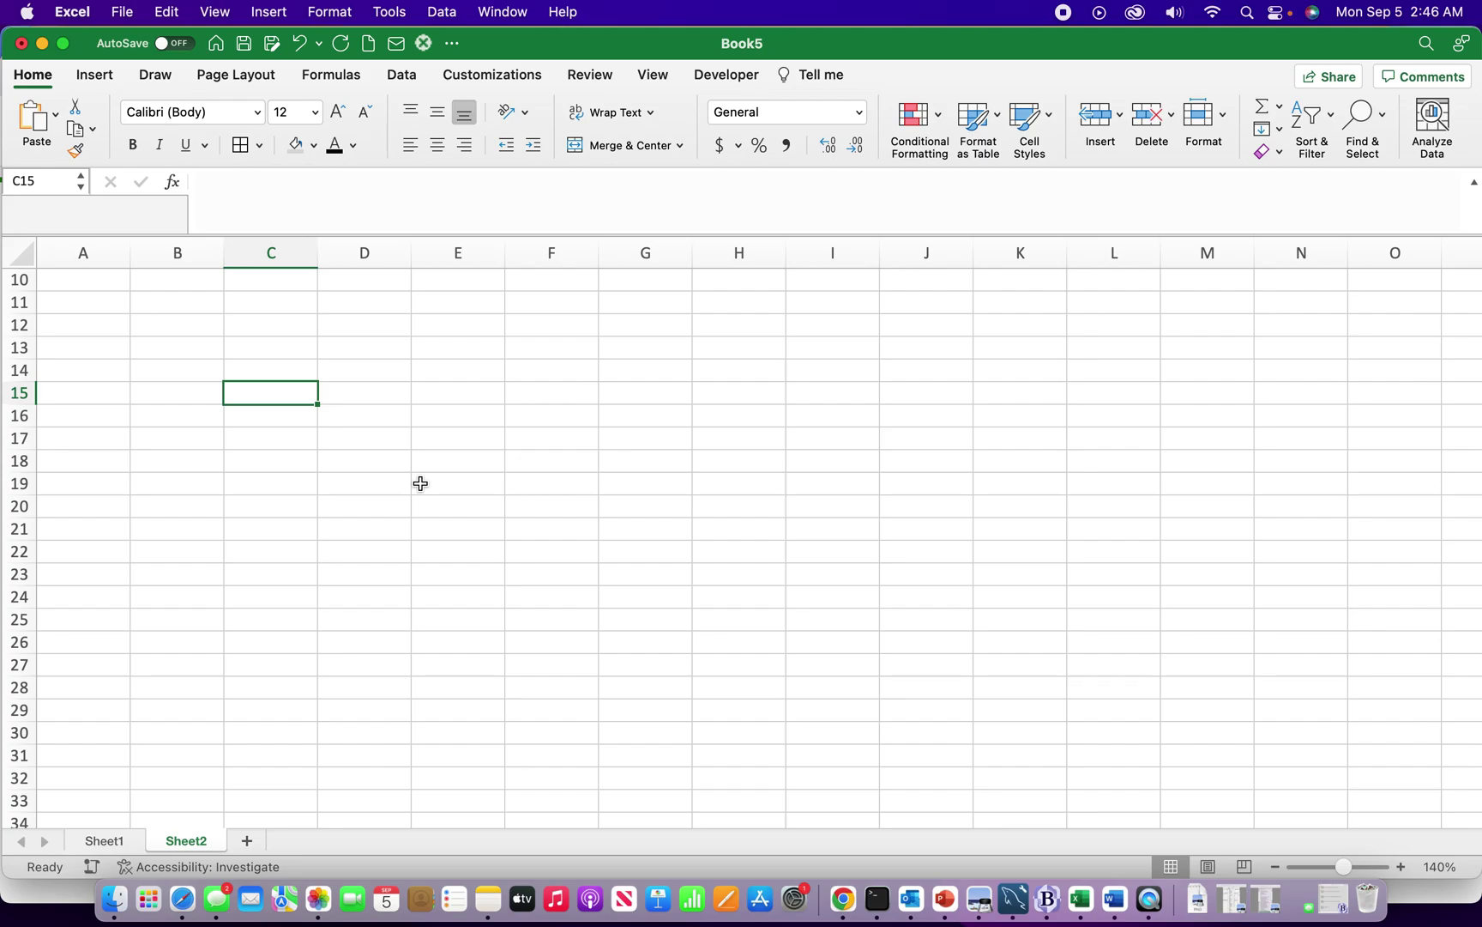
{"action": "key", "text": "Up"}
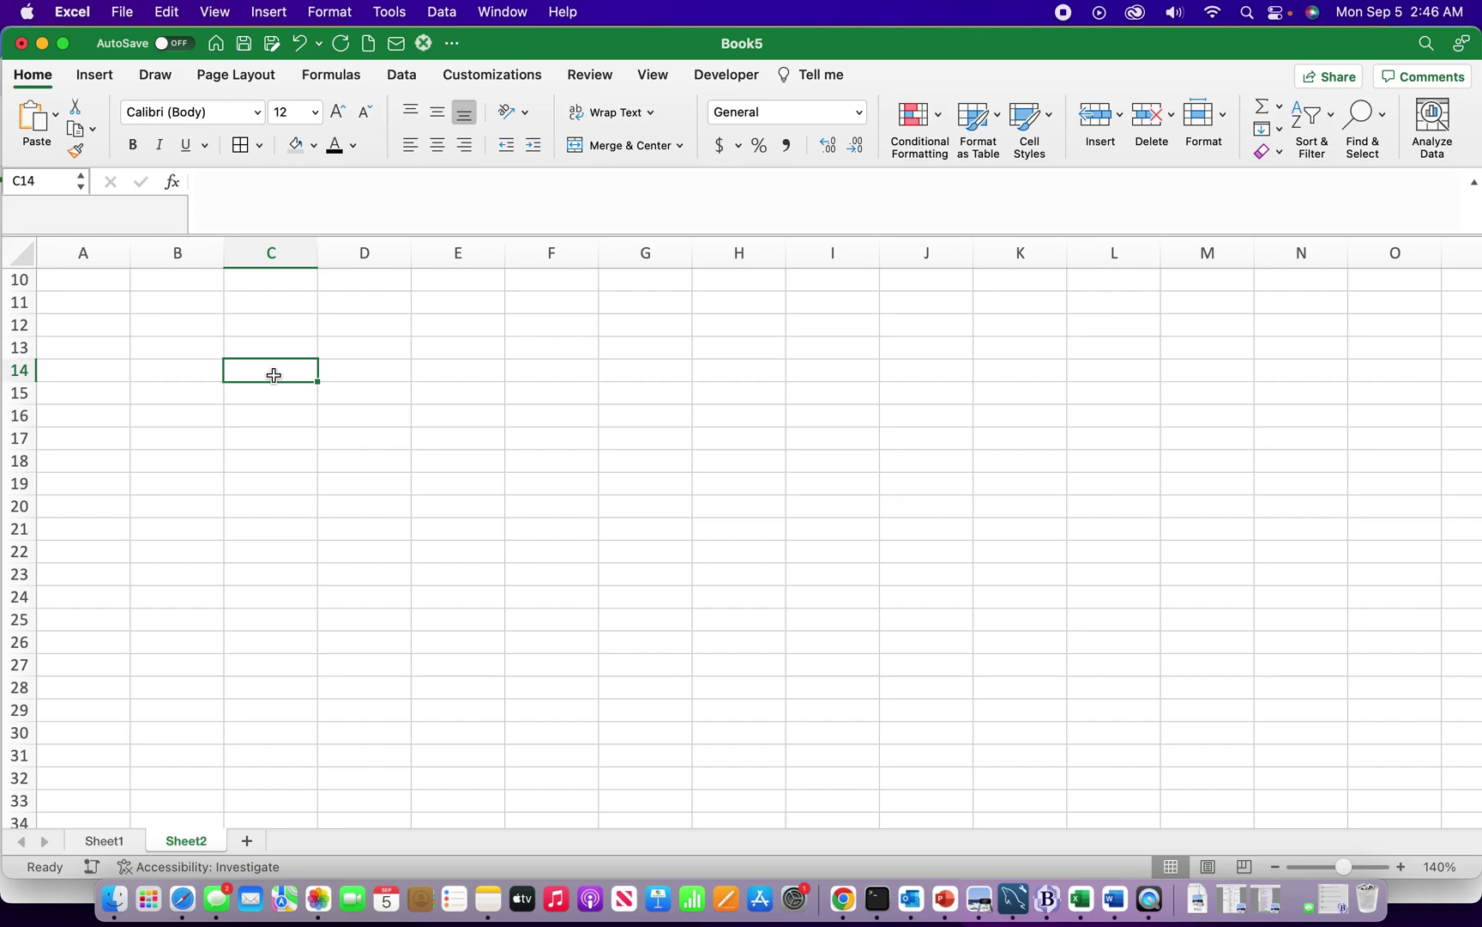
Step: Try selecting ranges down columns C and D, then settle on cell C5
{"action": "left_click_drag", "start_coordinate": [271, 371], "coordinate": [278, 615]}
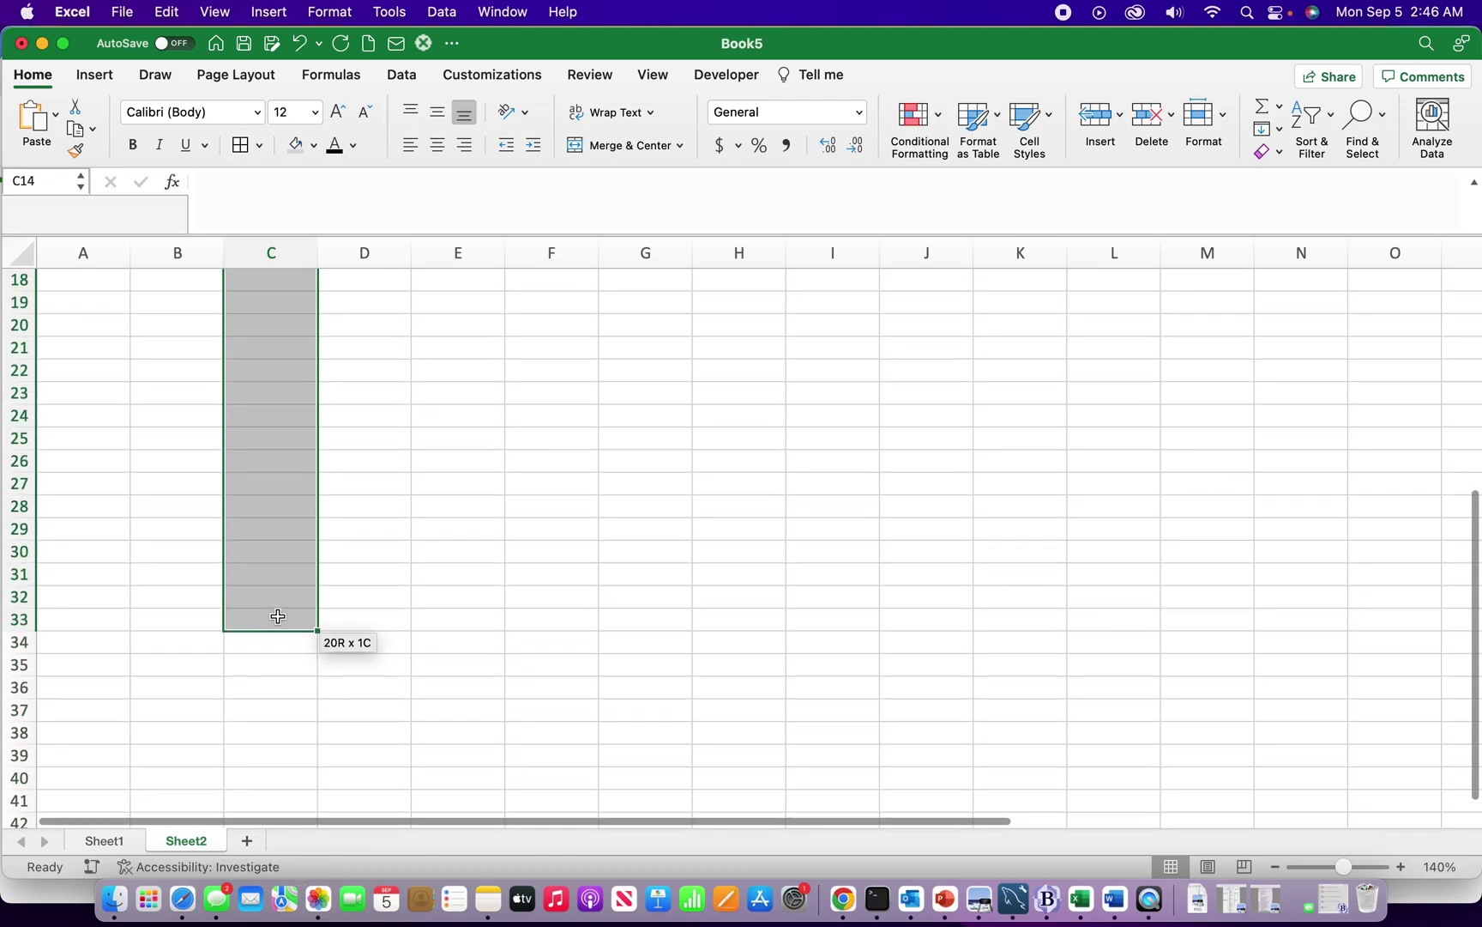
{"action": "key", "text": "Up"}
{"action": "key", "text": "Up"}
{"action": "key", "text": "Up"}
{"action": "key", "text": "Up"}
{"action": "key", "text": "Up"}
{"action": "key", "text": "Up"}
{"action": "key", "text": "Up"}
{"action": "key", "text": "Up"}
{"action": "key", "text": "Up"}
{"action": "key", "text": "Up"}
{"action": "key", "text": "Up"}
{"action": "key", "text": "Up"}
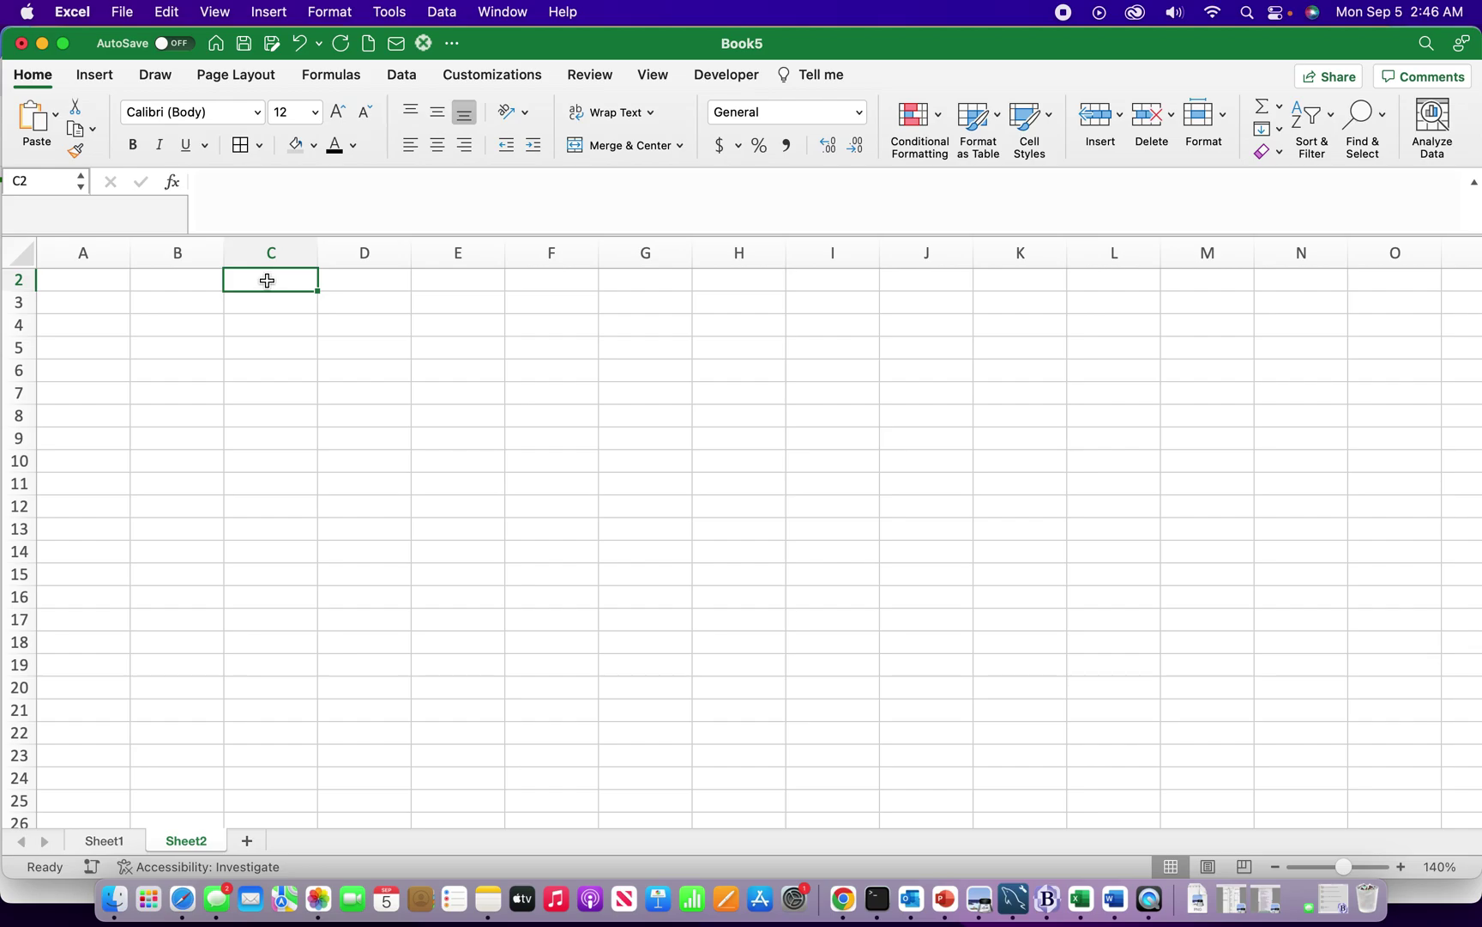
{"action": "left_click_drag", "start_coordinate": [268, 278], "coordinate": [295, 621]}
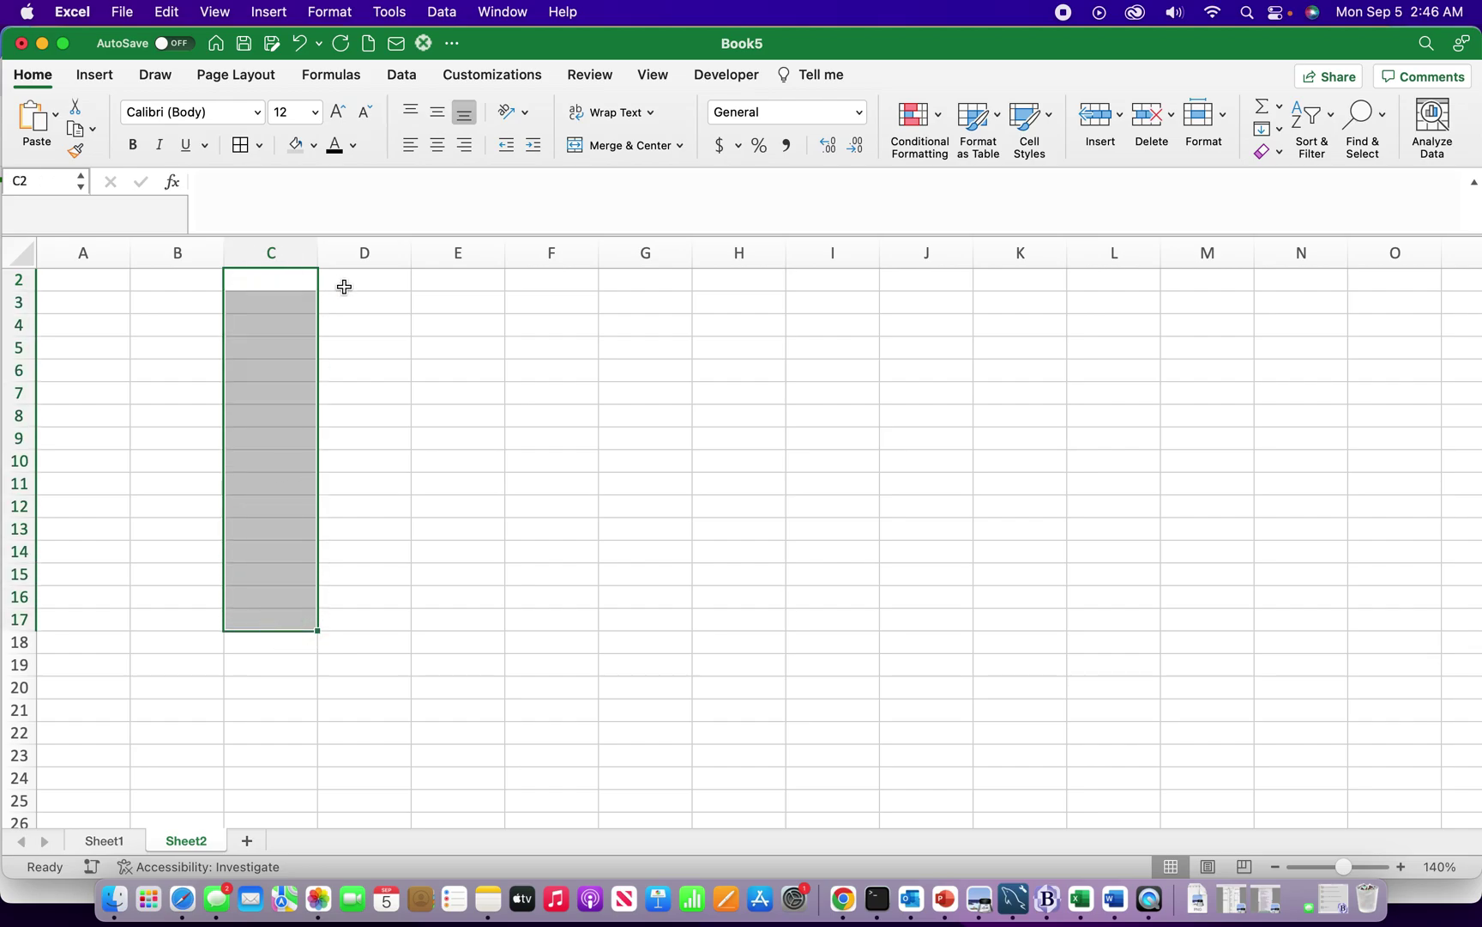
{"action": "left_click_drag", "start_coordinate": [343, 283], "coordinate": [363, 582]}
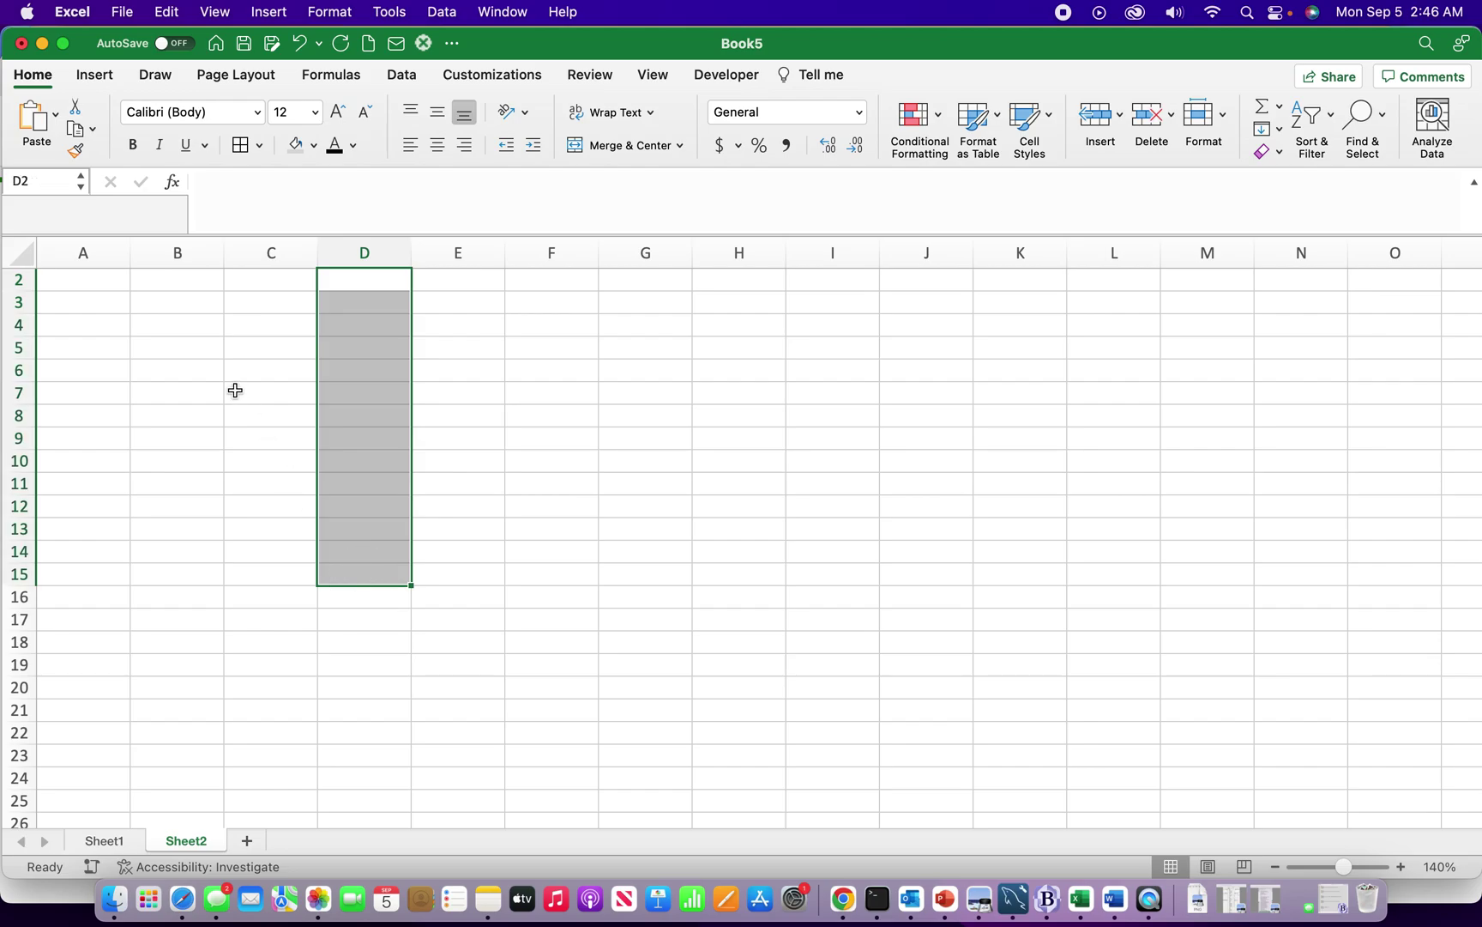
{"action": "left_click", "coordinate": [259, 373]}
{"action": "key", "text": "Up"}
{"action": "key", "text": "Up"}
{"action": "key", "text": "Up"}
{"action": "key", "text": "Up"}
{"action": "key", "text": "Up"}
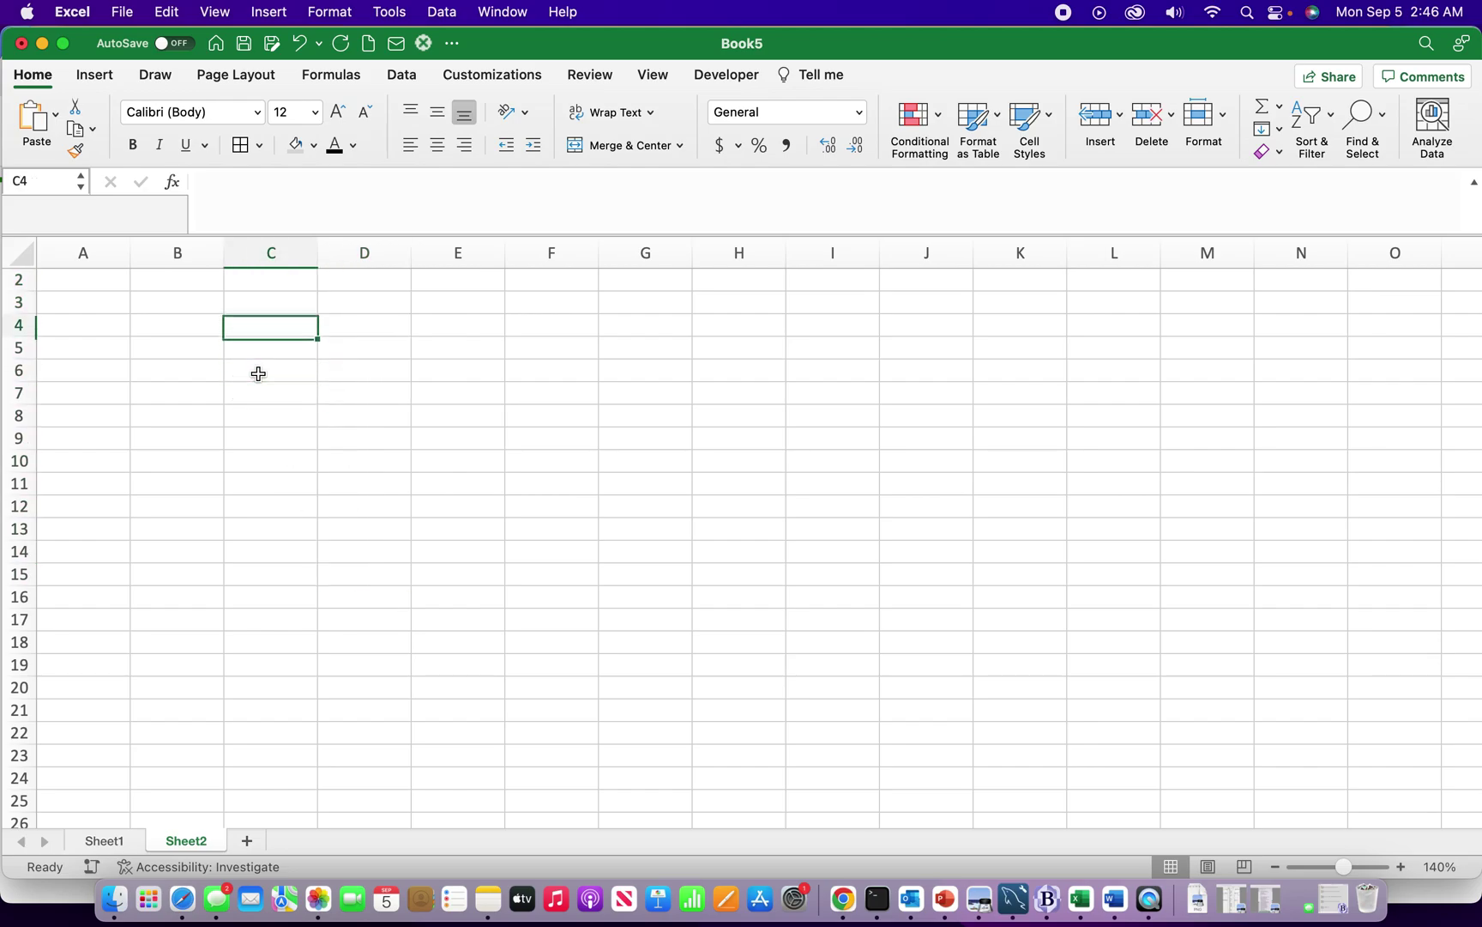
{"action": "key", "text": "Down"}
{"action": "key", "text": "Down"}
{"action": "key", "text": "Down"}
{"action": "key", "text": "Down"}
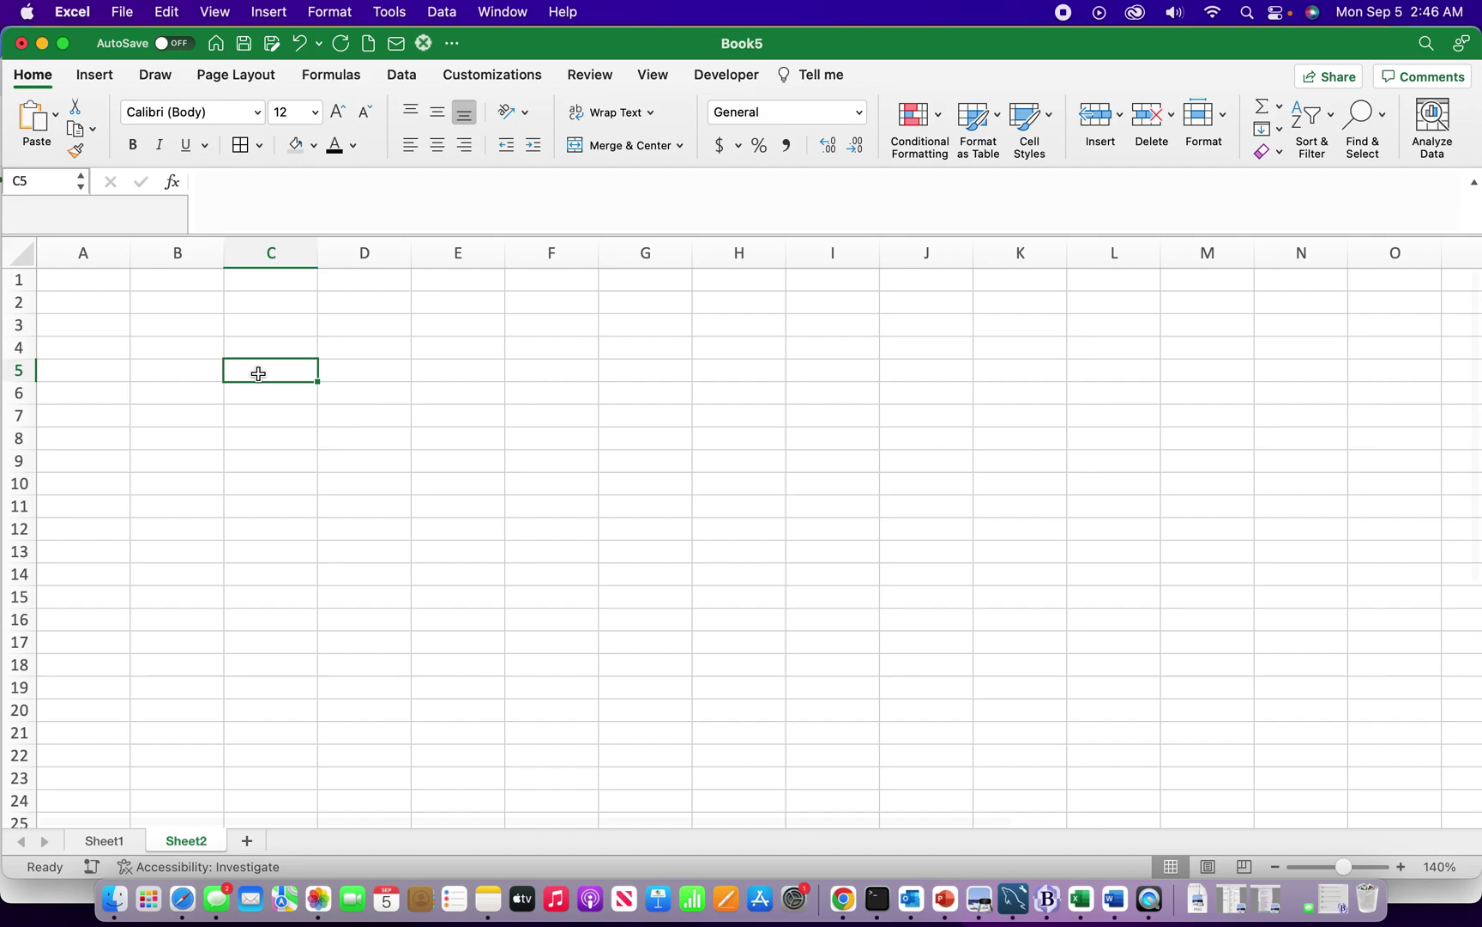
Step: Enter the headers Gal in C5 and Liter in D5
{"action": "type", "text": "Gal"}
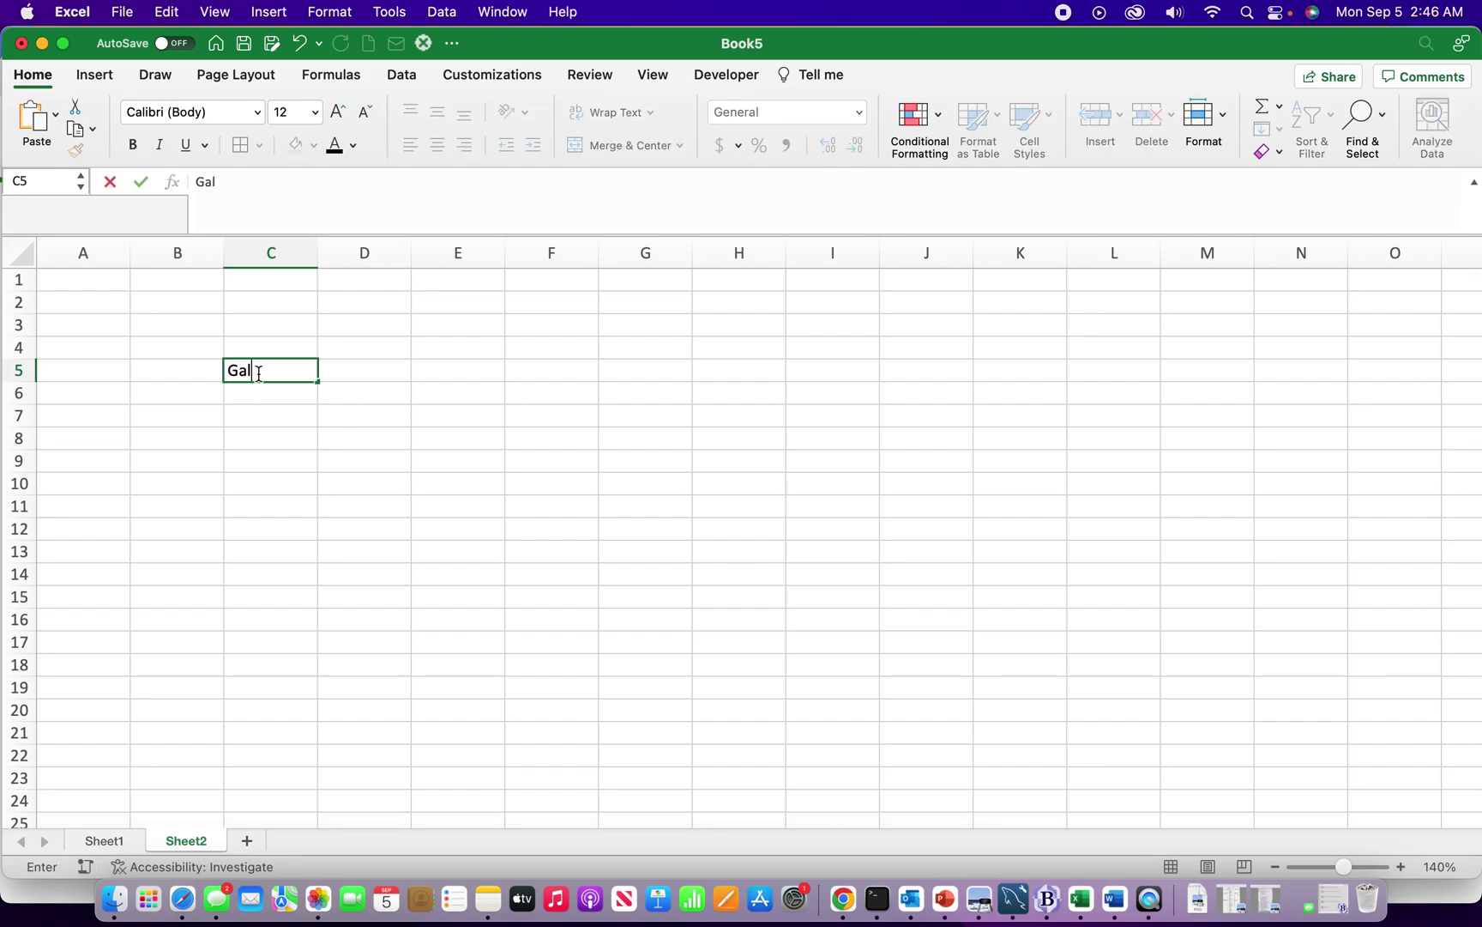
{"action": "key", "text": "Tab"}
{"action": "type", "text": "L"}
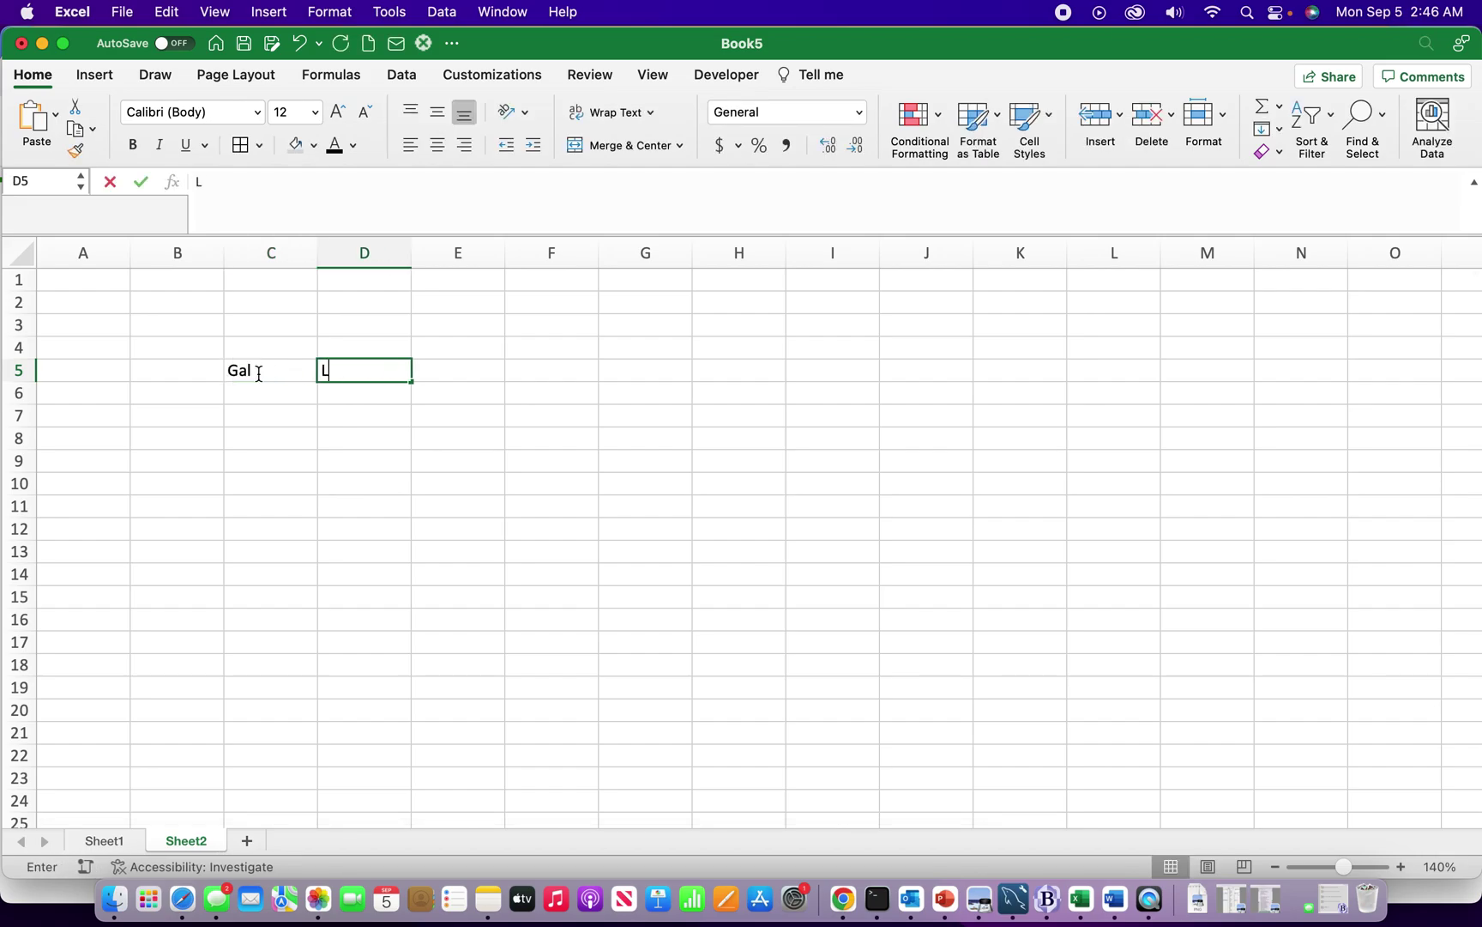
{"action": "type", "text": "iter"}
{"action": "key", "text": "Return"}
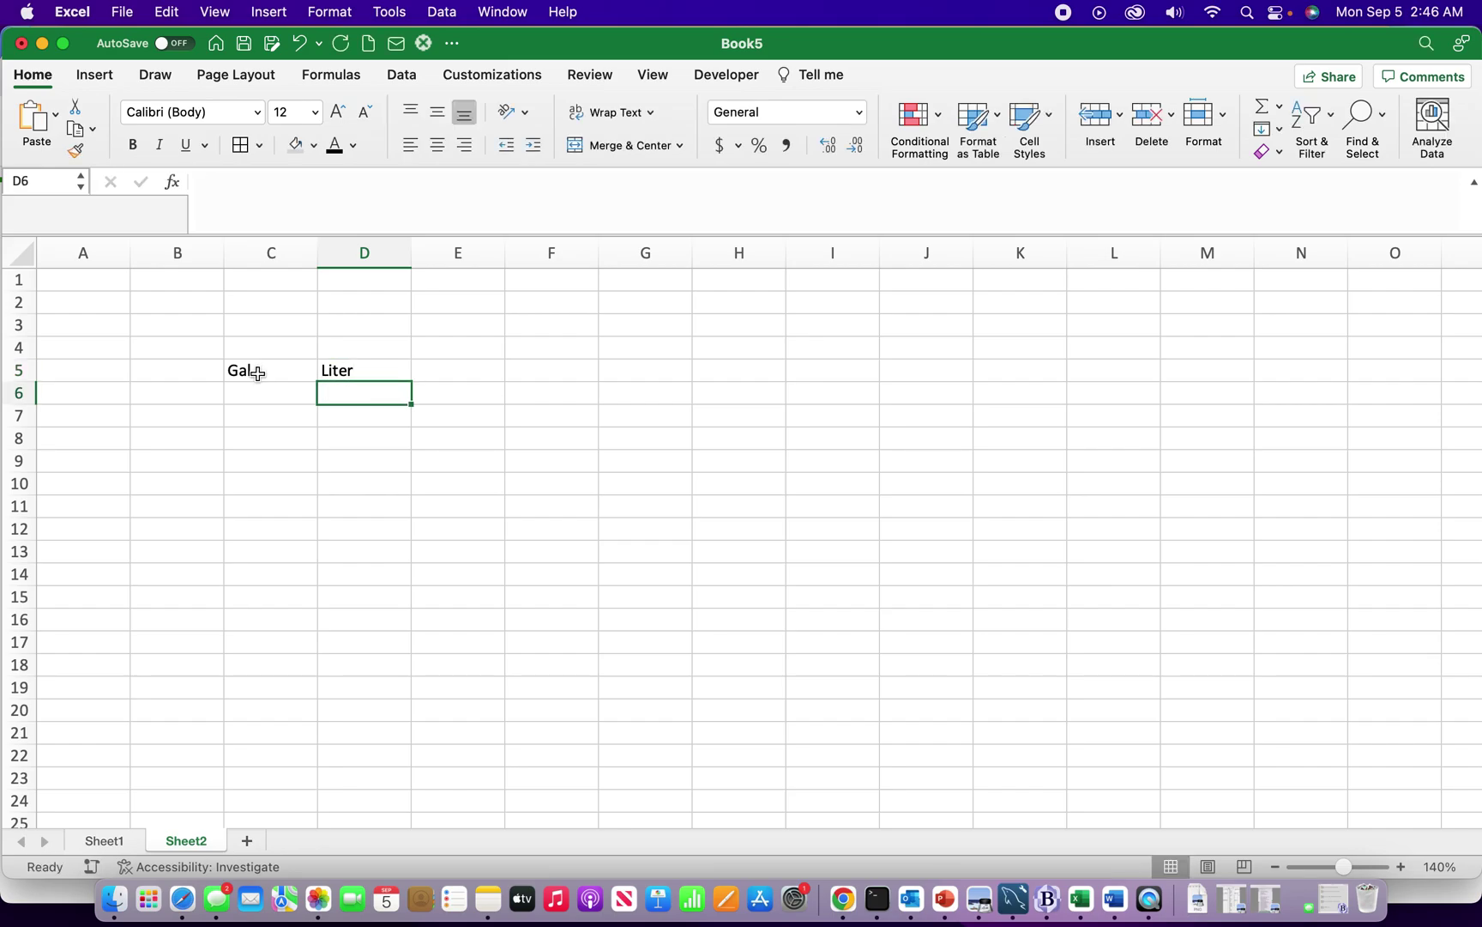
Step: Centre the Gal and Liter headers and give C5:D5 a light grey fill
{"action": "left_click_drag", "start_coordinate": [243, 371], "coordinate": [408, 609]}
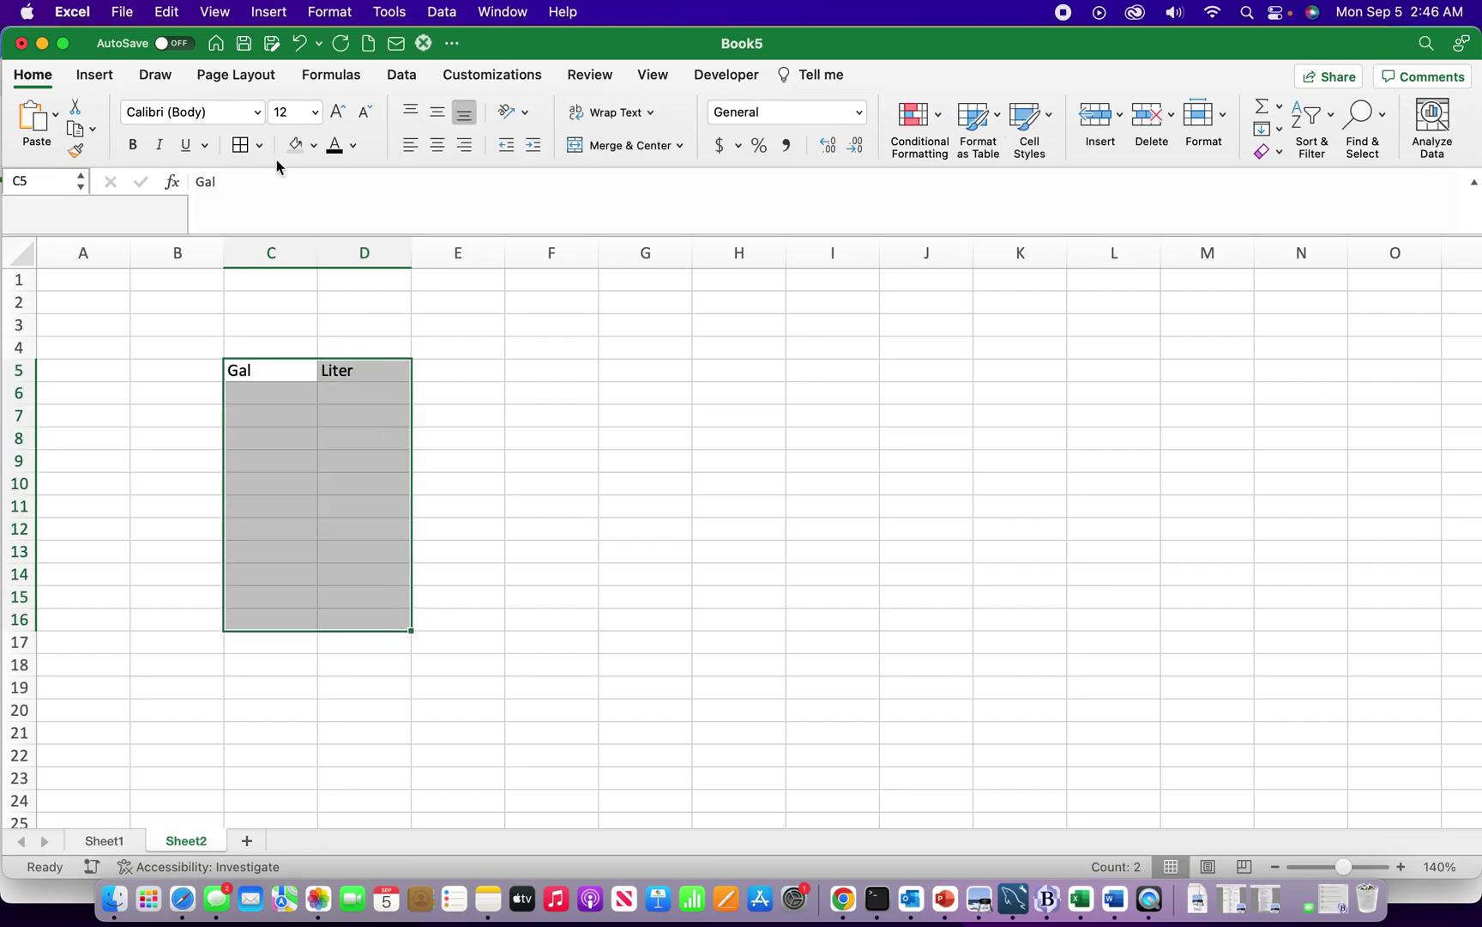
{"action": "left_click", "coordinate": [315, 146]}
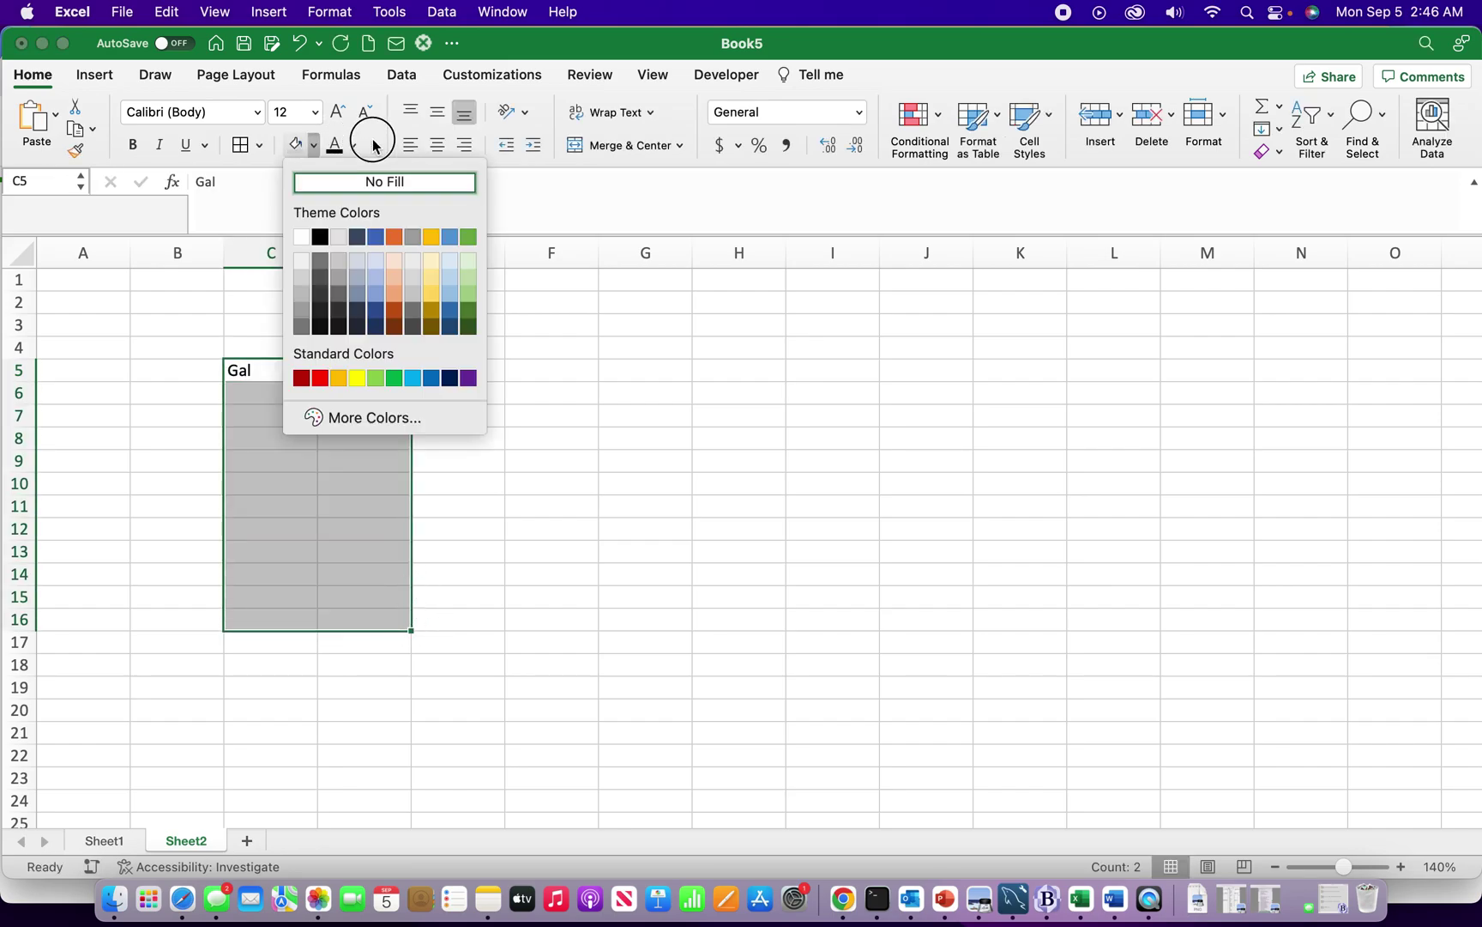
{"action": "left_click", "coordinate": [437, 146]}
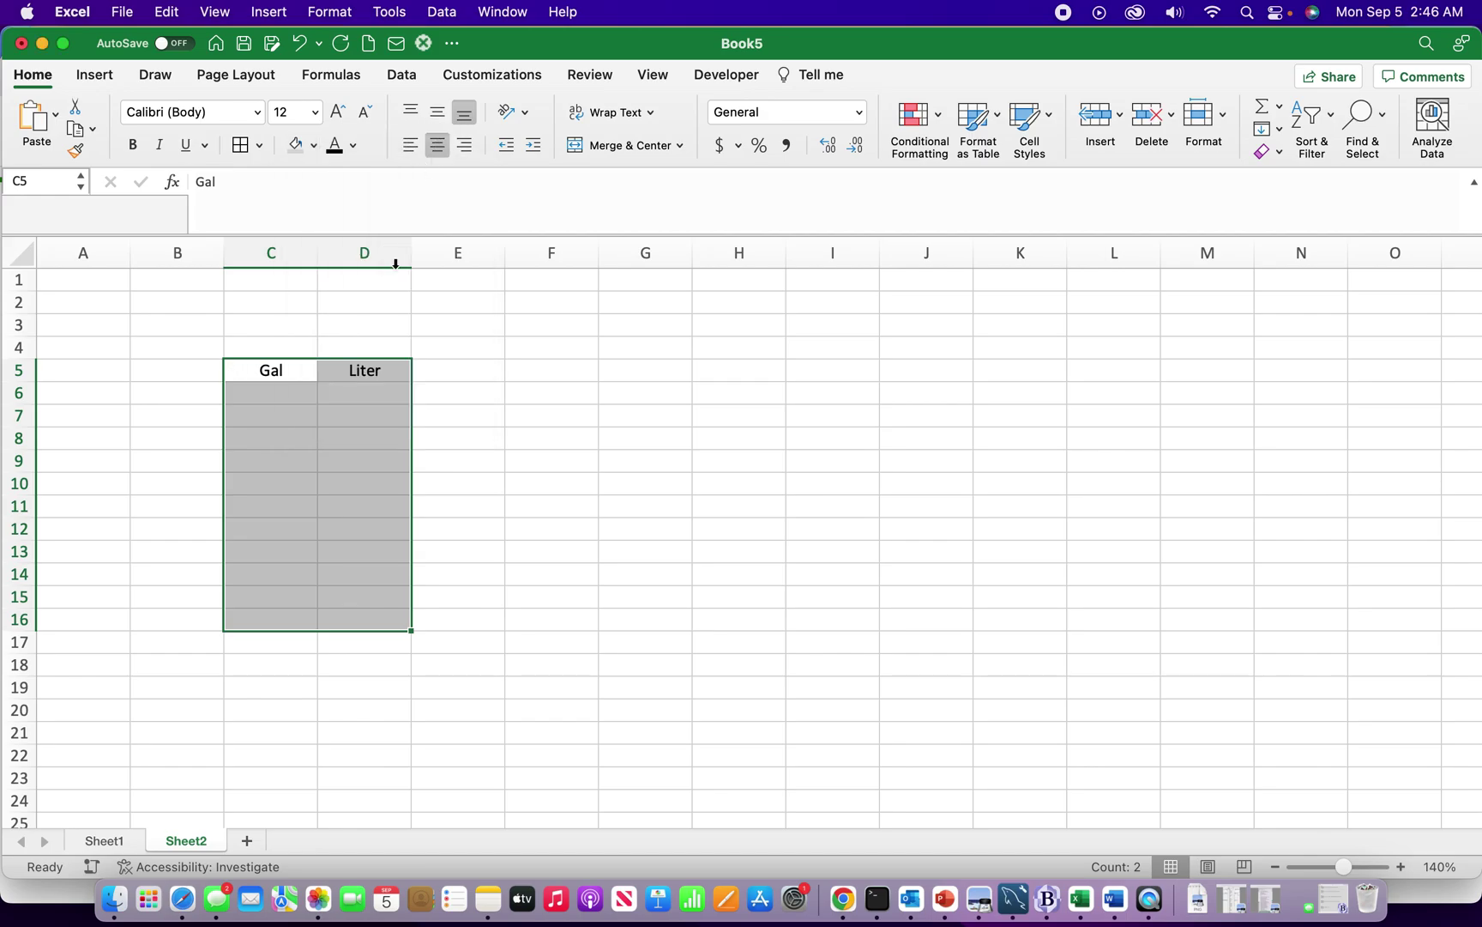
{"action": "left_click", "coordinate": [378, 389]}
{"action": "left_click_drag", "start_coordinate": [355, 369], "coordinate": [316, 370]}
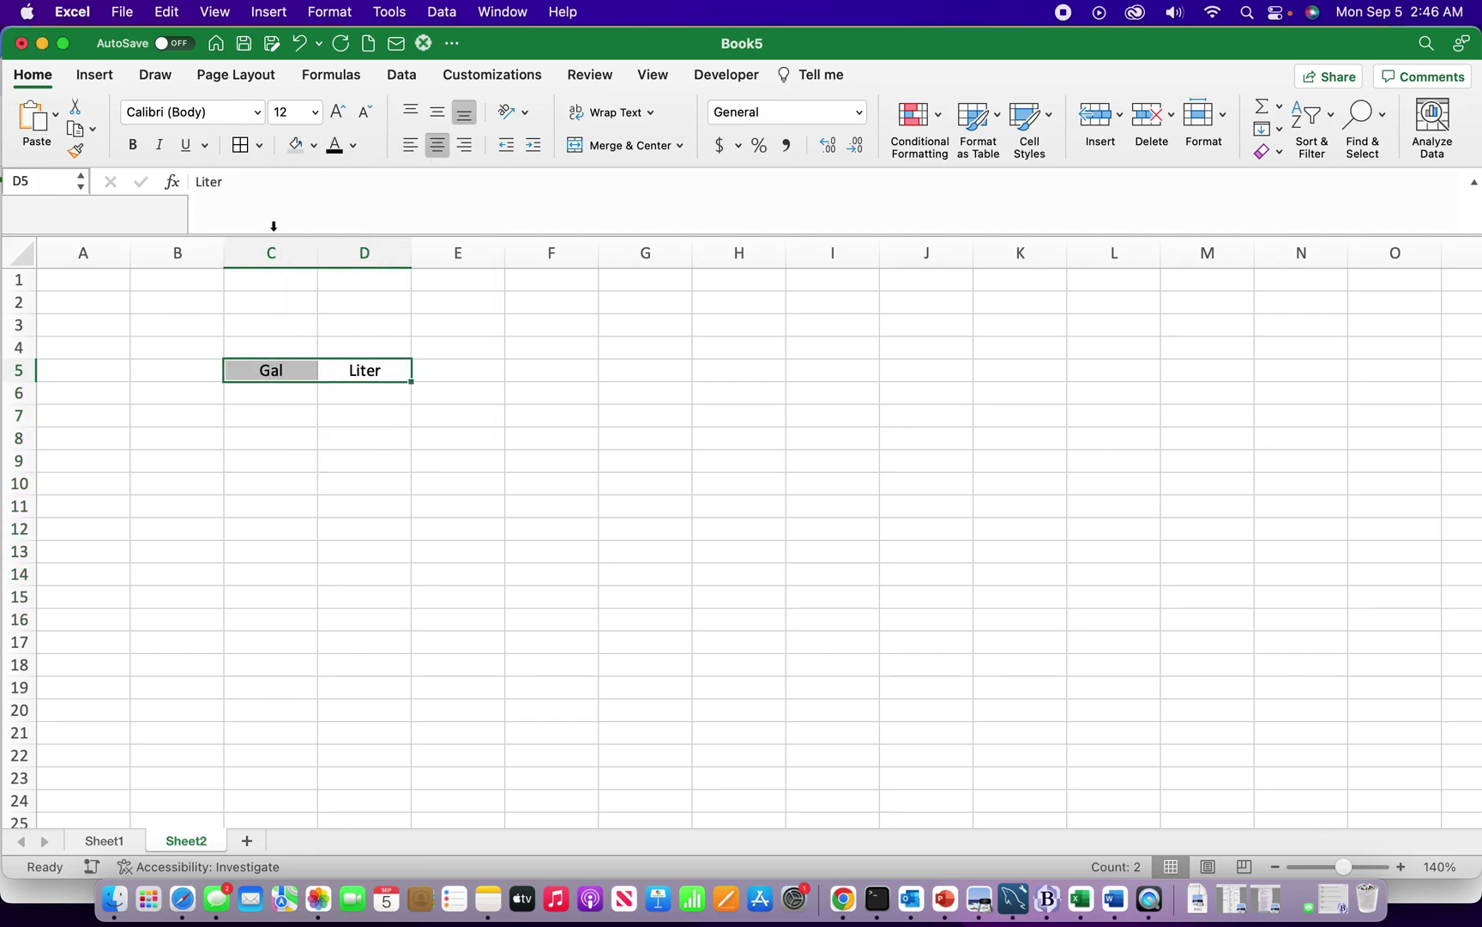
{"action": "left_click", "coordinate": [296, 145]}
{"action": "left_click", "coordinate": [363, 506]}
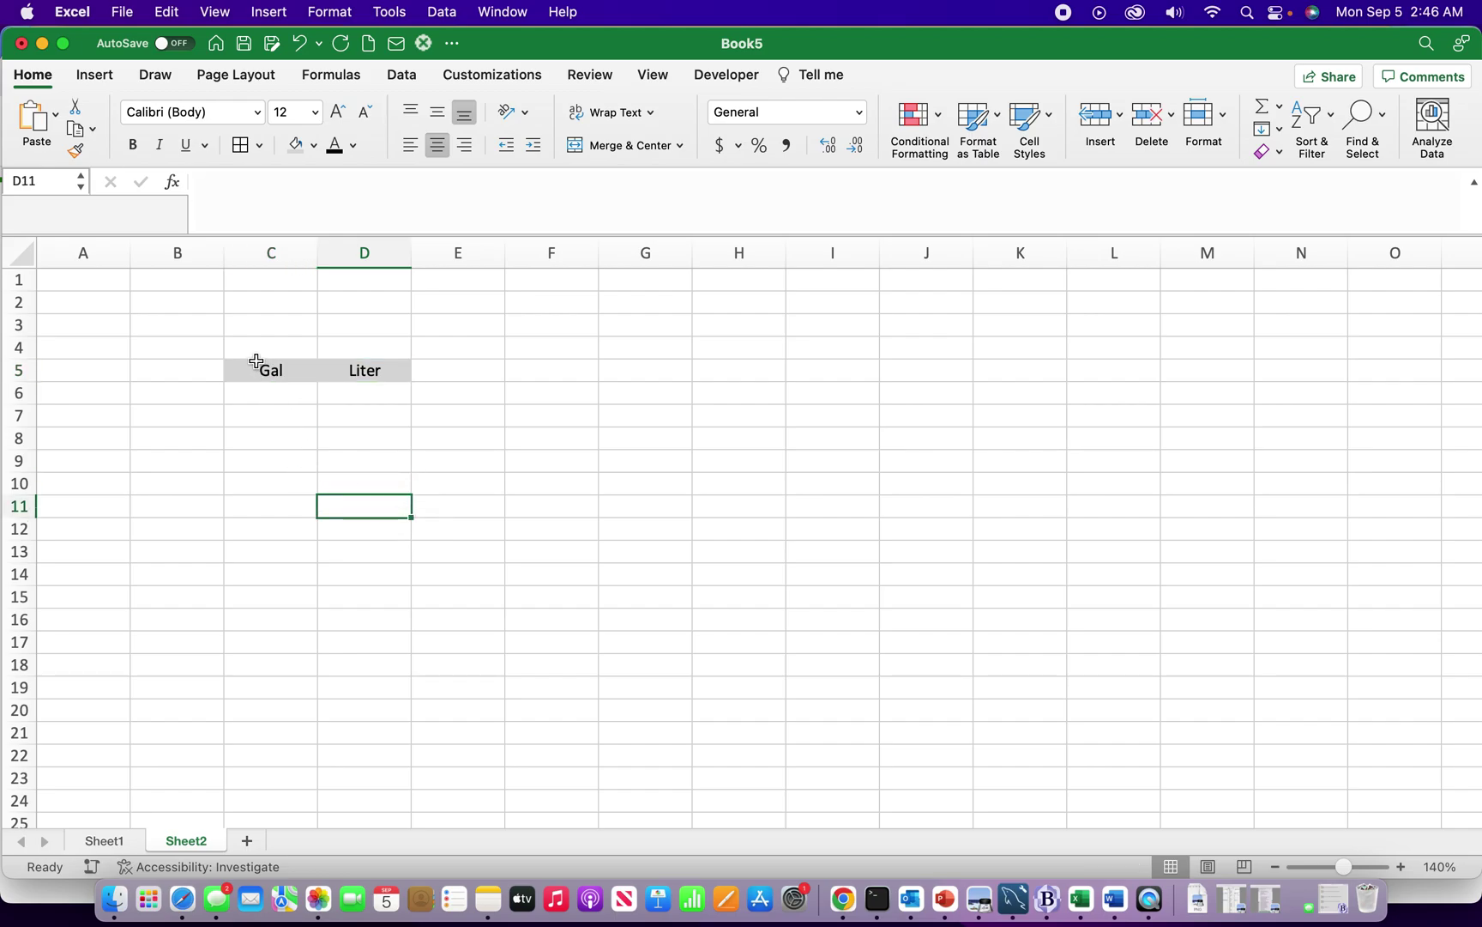
Step: Apply All Borders to every cell of C5:D17
{"action": "left_click_drag", "start_coordinate": [259, 367], "coordinate": [398, 627]}
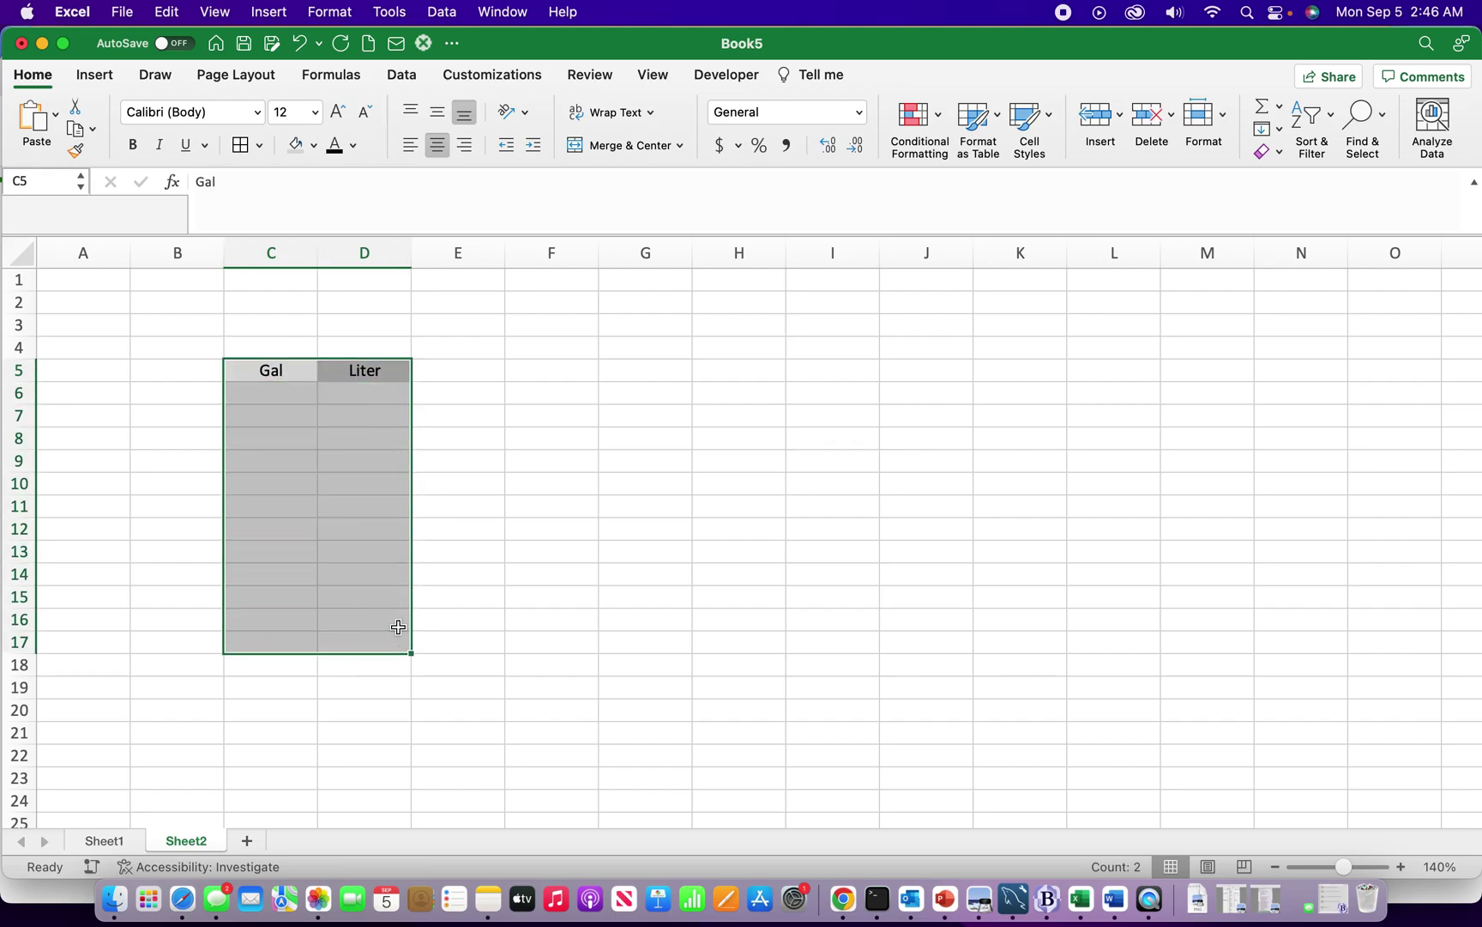
{"action": "left_click", "coordinate": [240, 145]}
{"action": "left_click", "coordinate": [269, 397]}
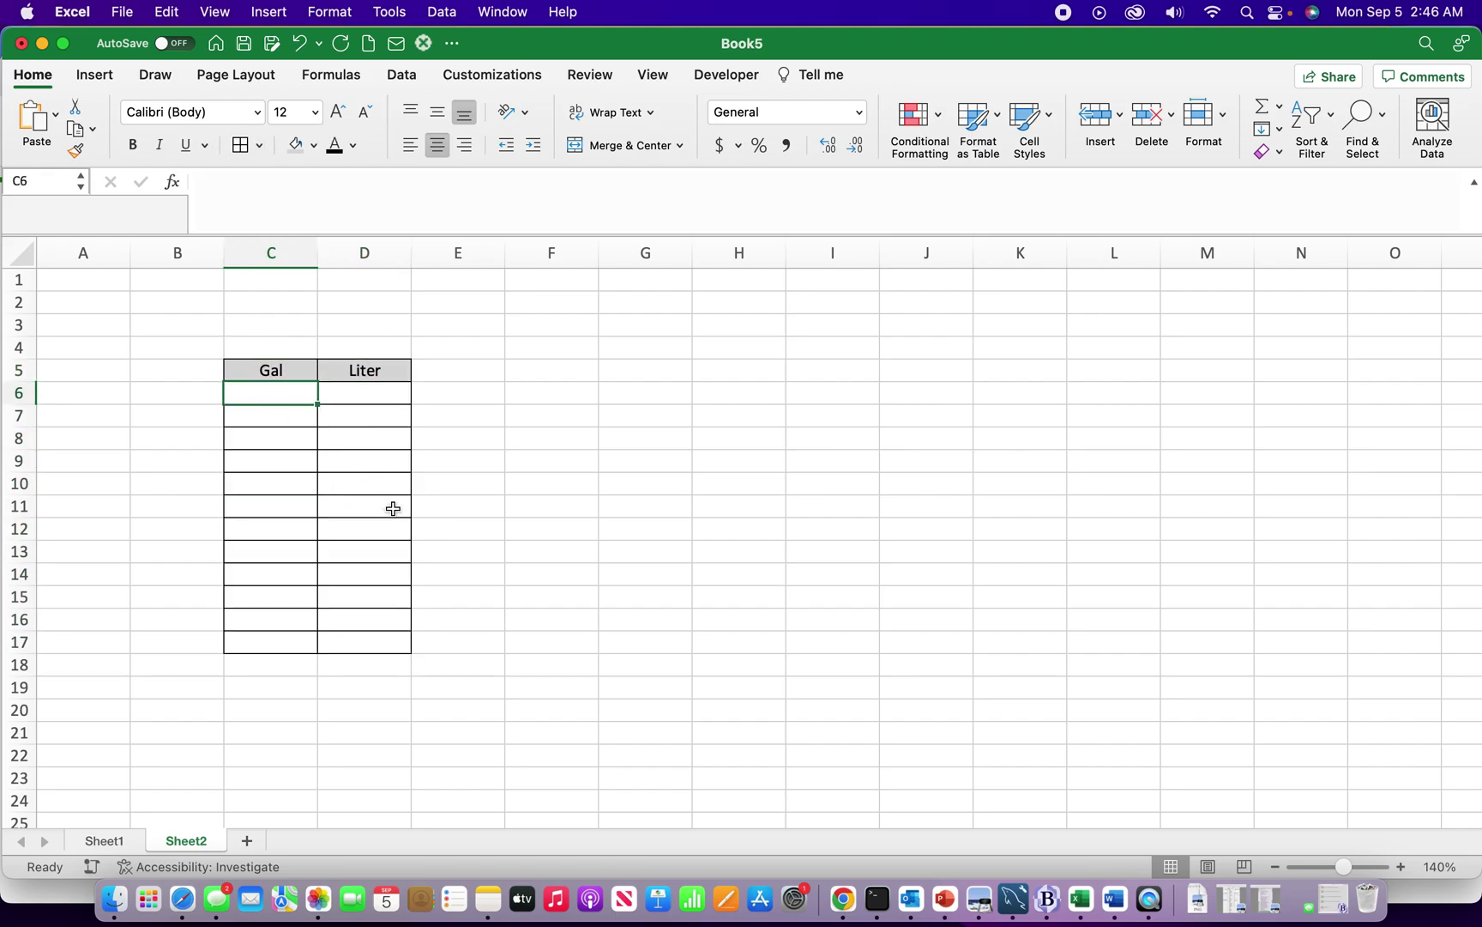
Step: Enter 1 and 2 in C6:C7 and extend the series down to 12 in C17
{"action": "type", "text": "1"}
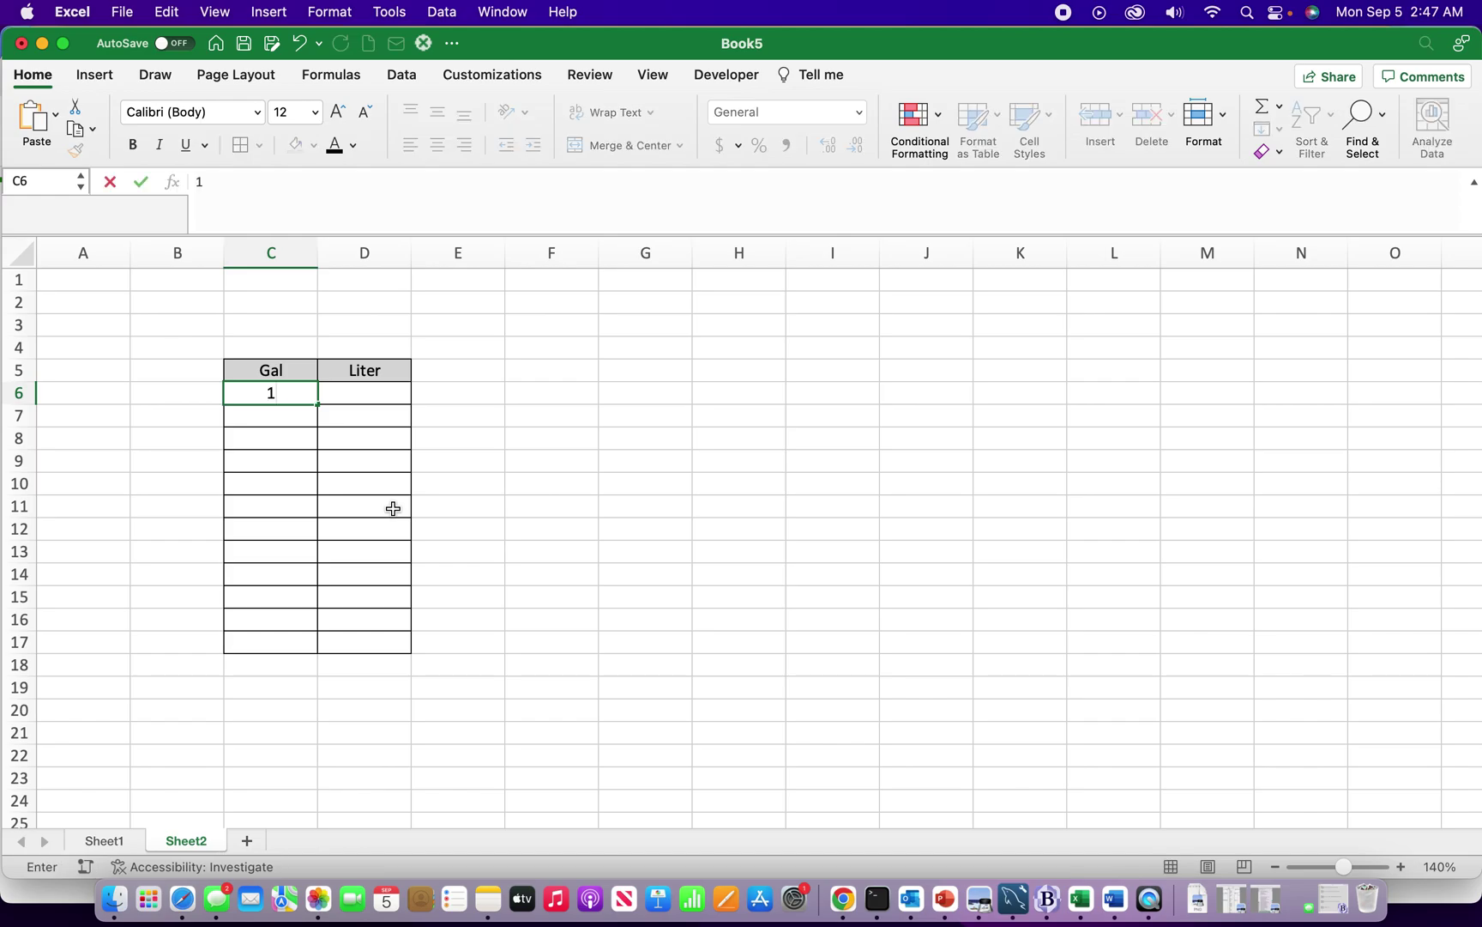
{"action": "key", "text": "Return"}
{"action": "type", "text": "2"}
{"action": "key", "text": "Return"}
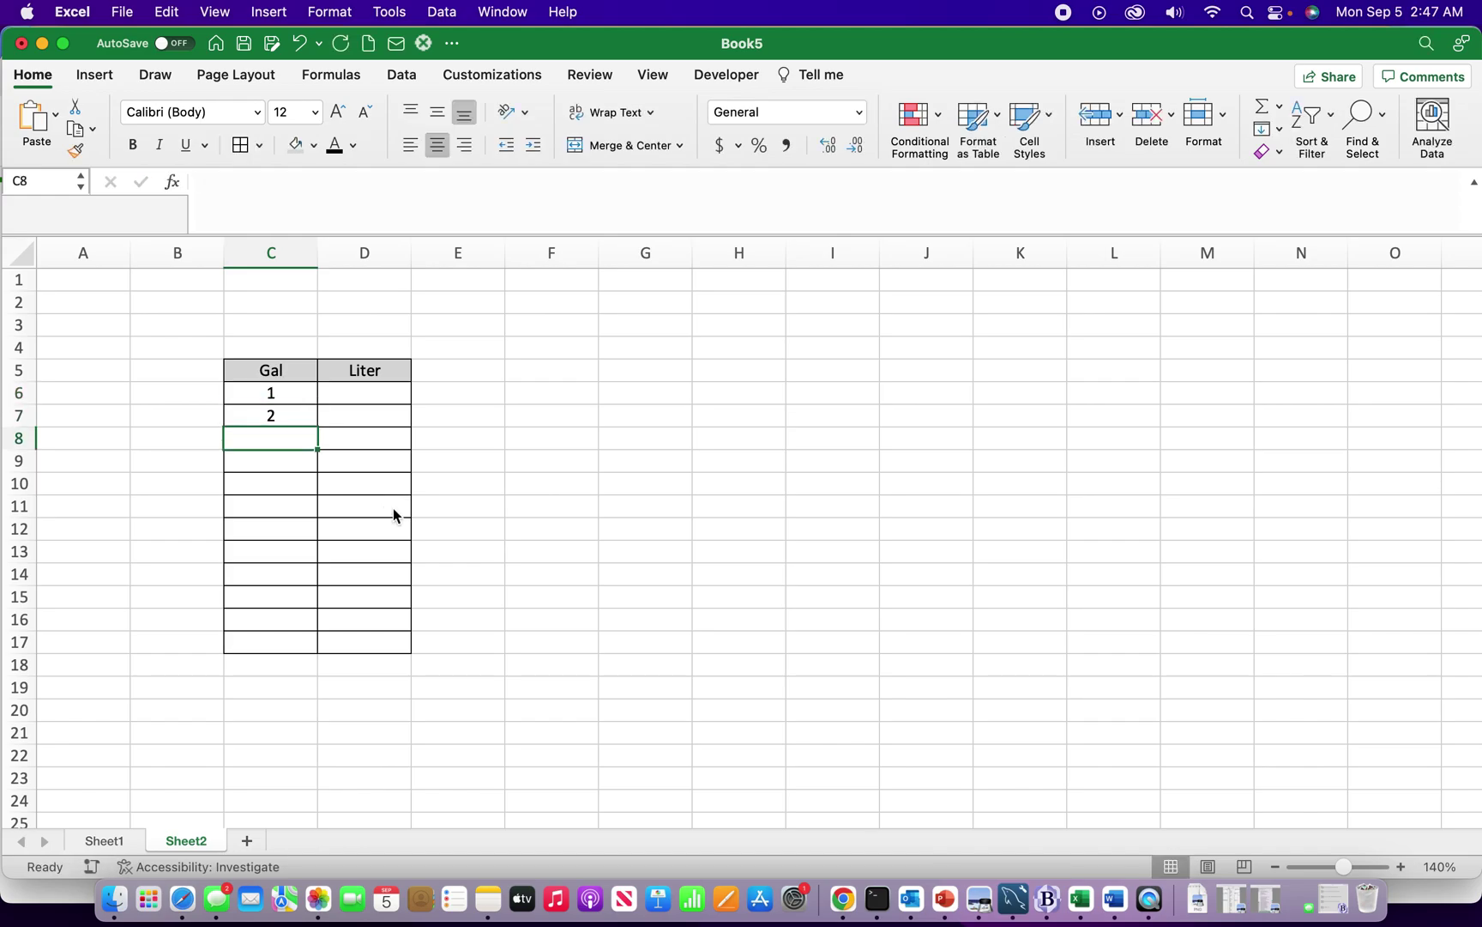
{"action": "left_click_drag", "start_coordinate": [284, 393], "coordinate": [311, 654]}
{"action": "left_click", "coordinate": [340, 424]}
{"action": "left_click", "coordinate": [343, 390]}
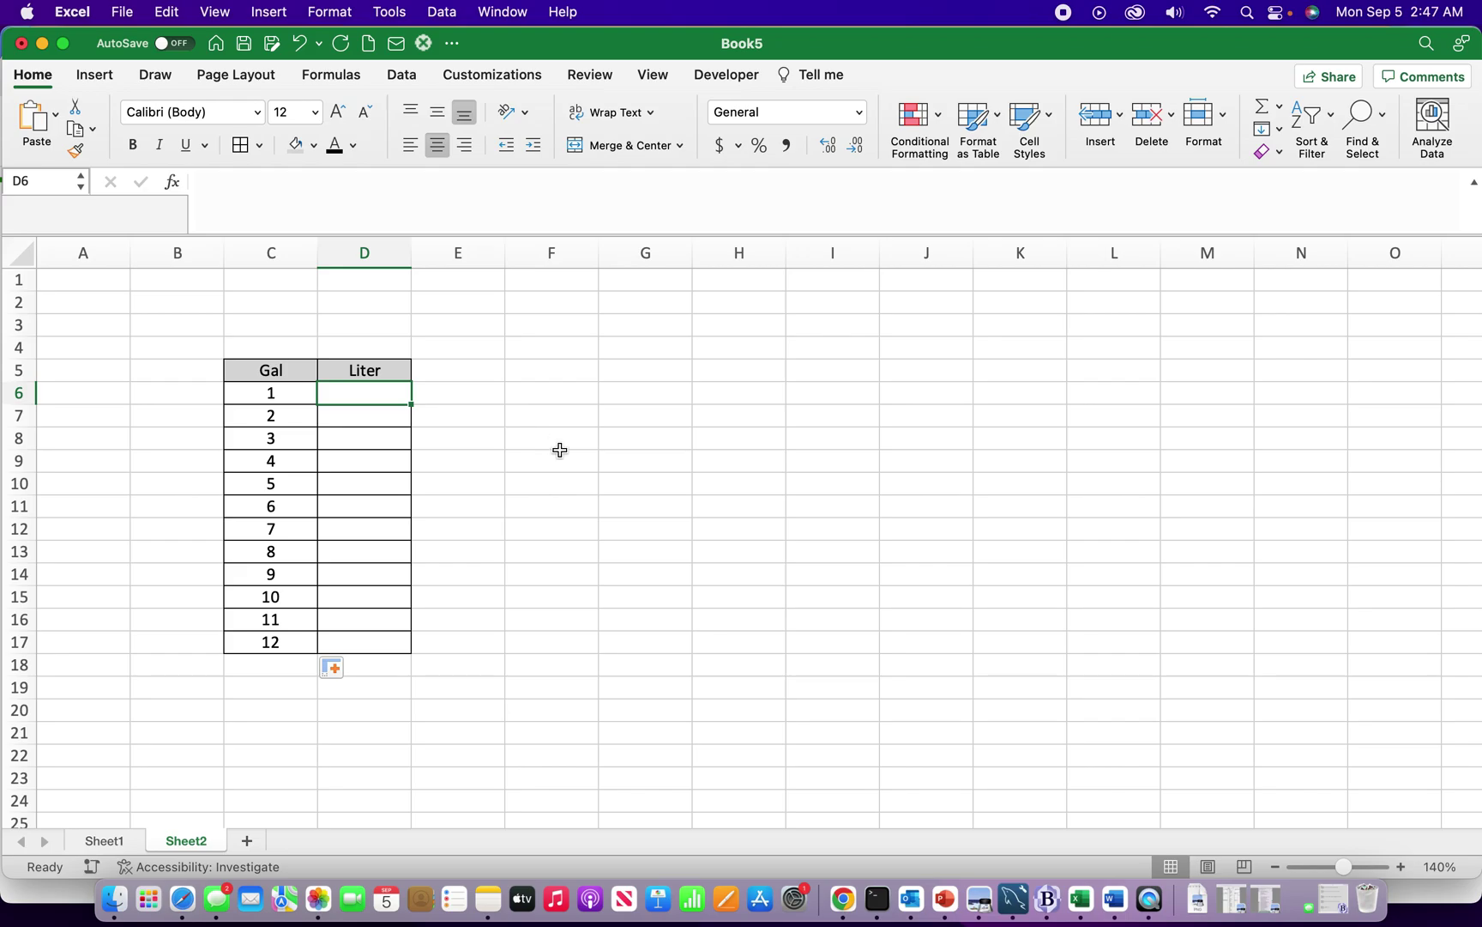
Step: Begin the formula =CONVERT(C6, in D6 using the CONVERT autocomplete entry
{"action": "type", "text": "="}
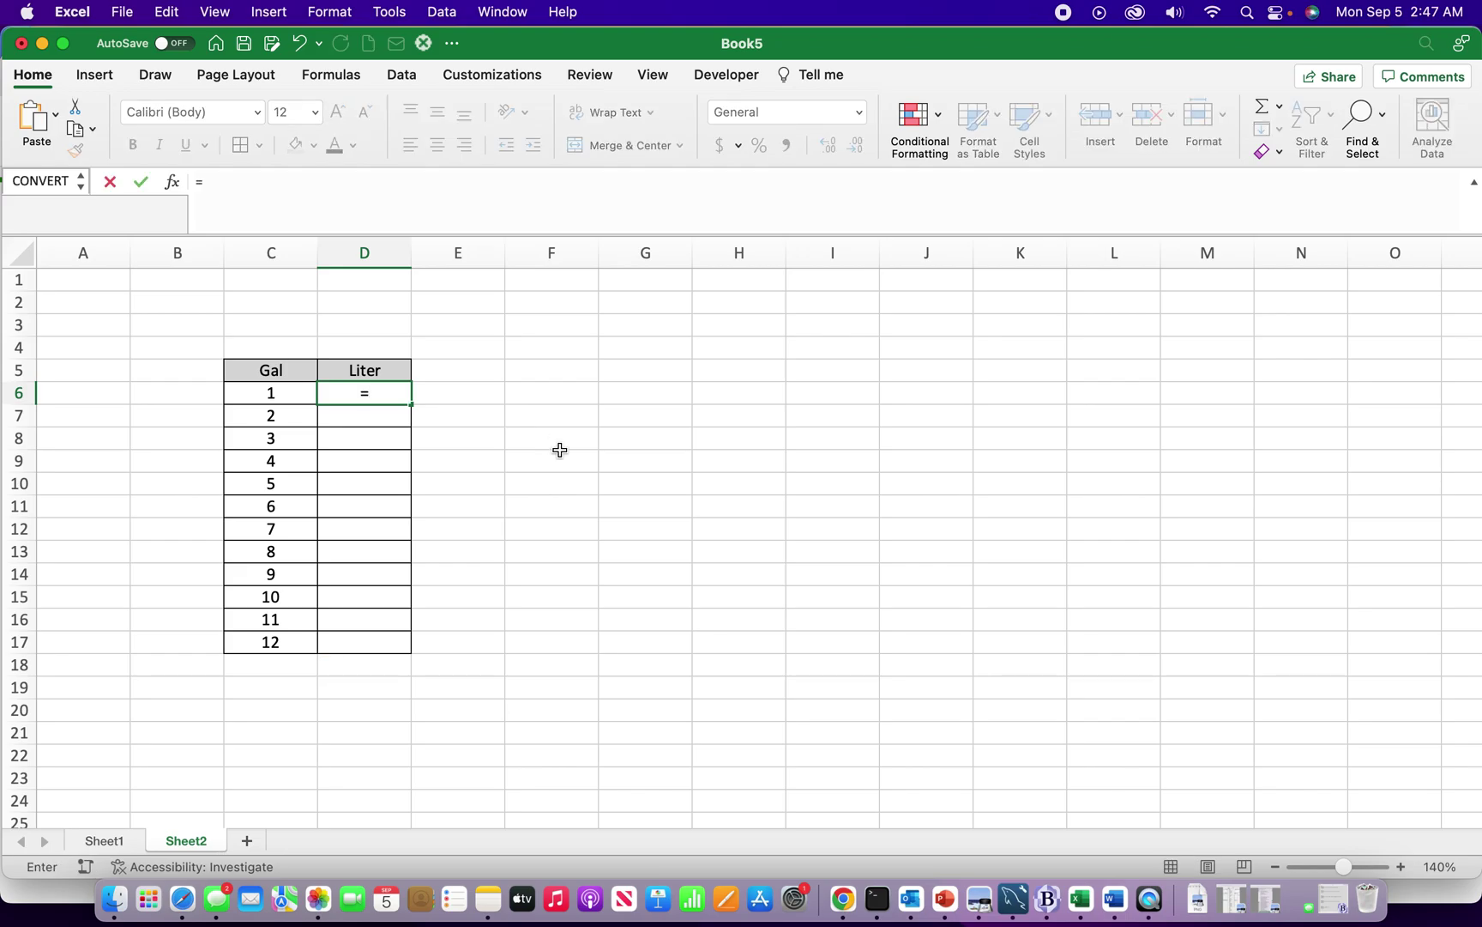
{"action": "type", "text": "conver"}
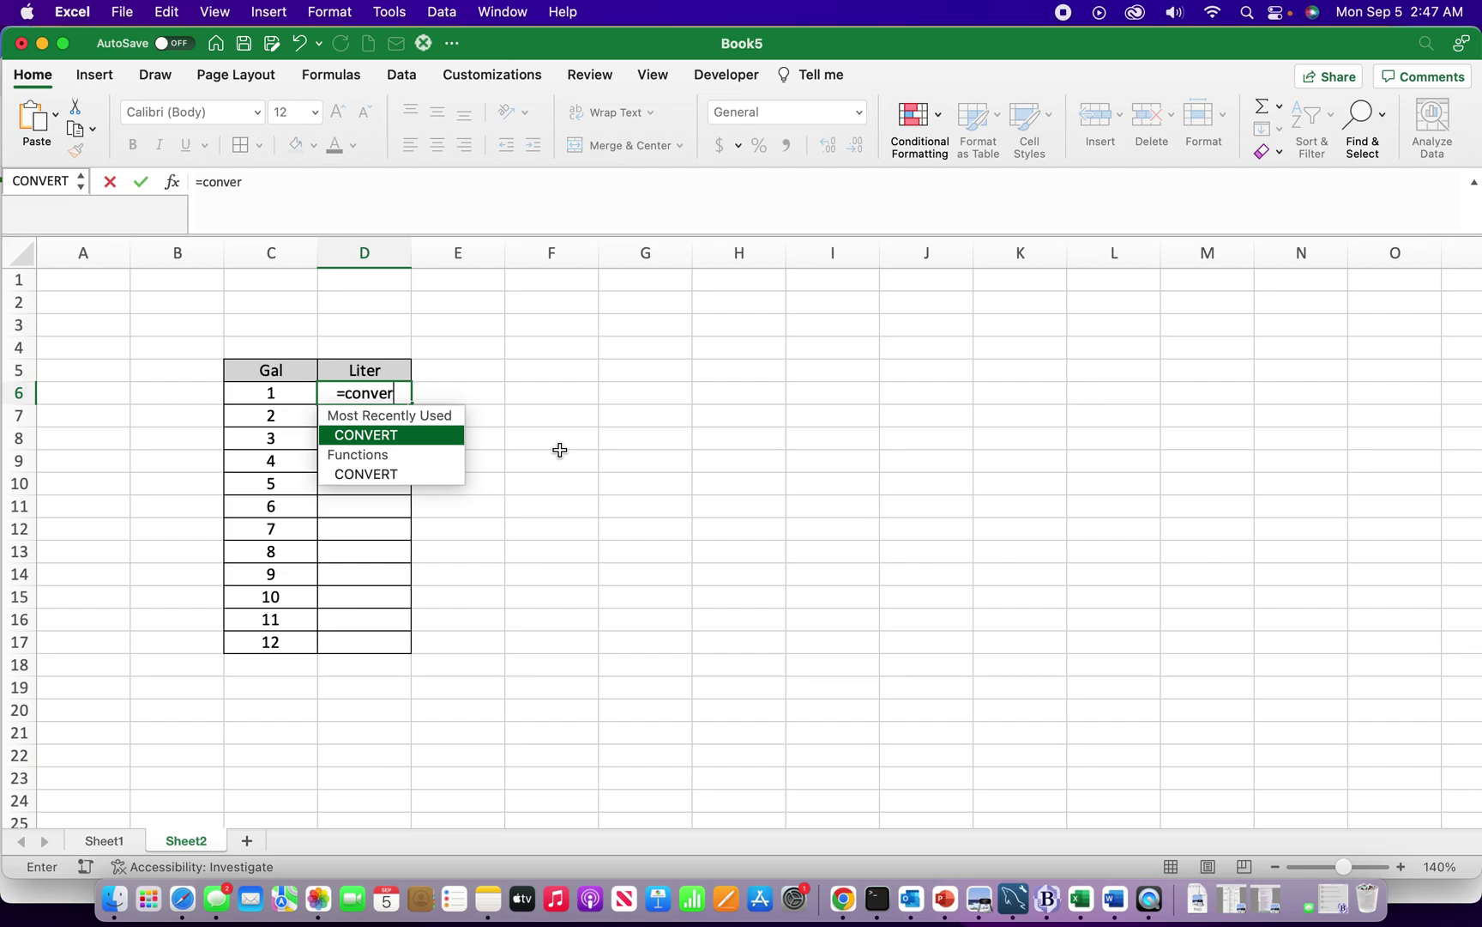
{"action": "double_click", "coordinate": [369, 435]}
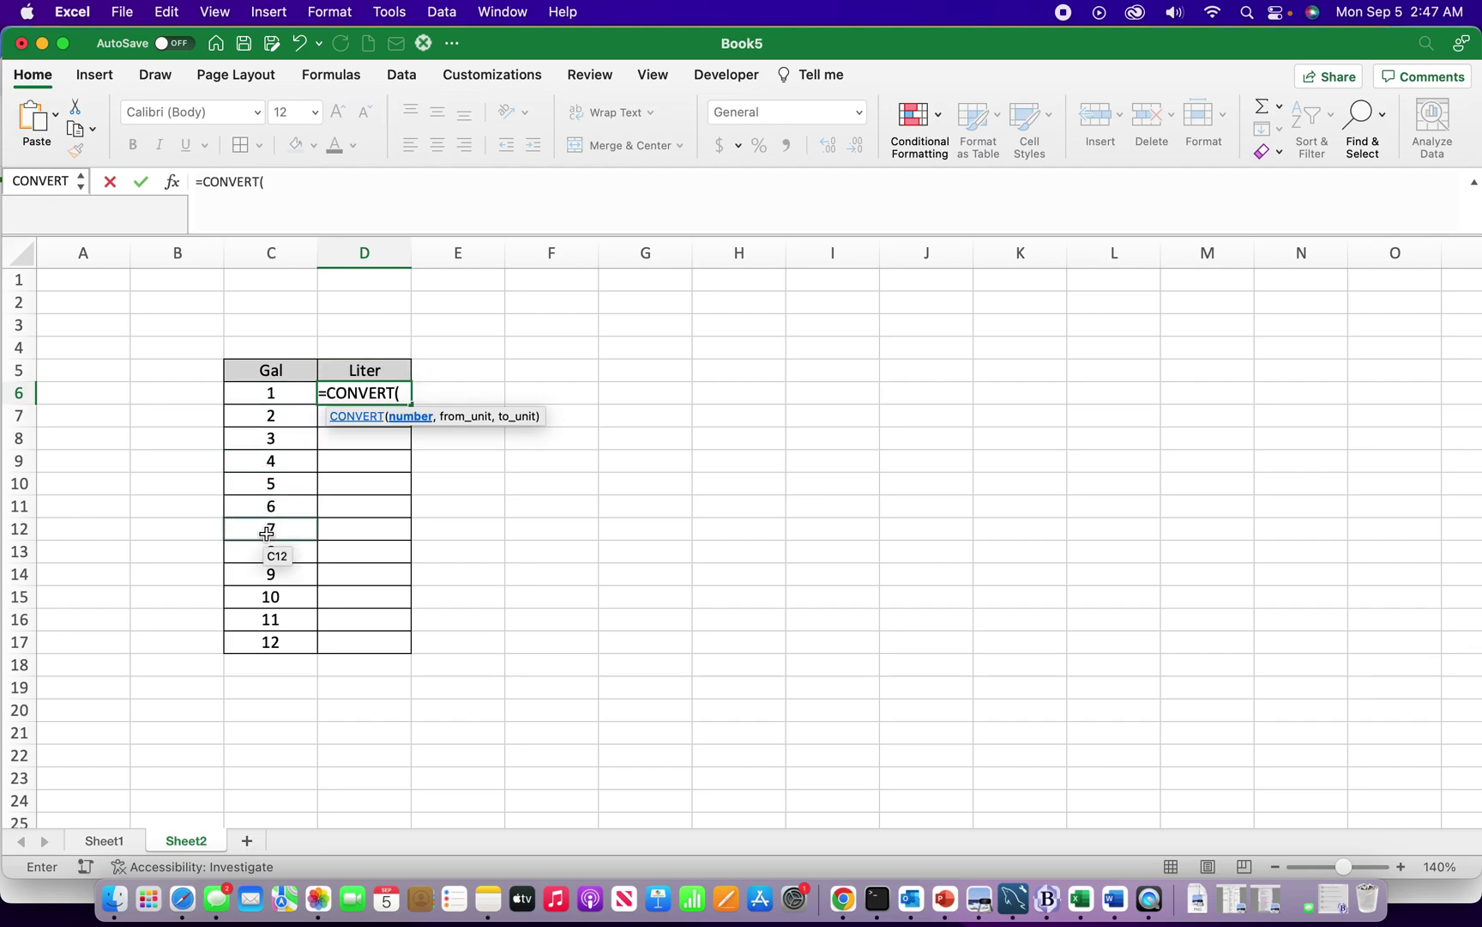
{"action": "left_click", "coordinate": [274, 393]}
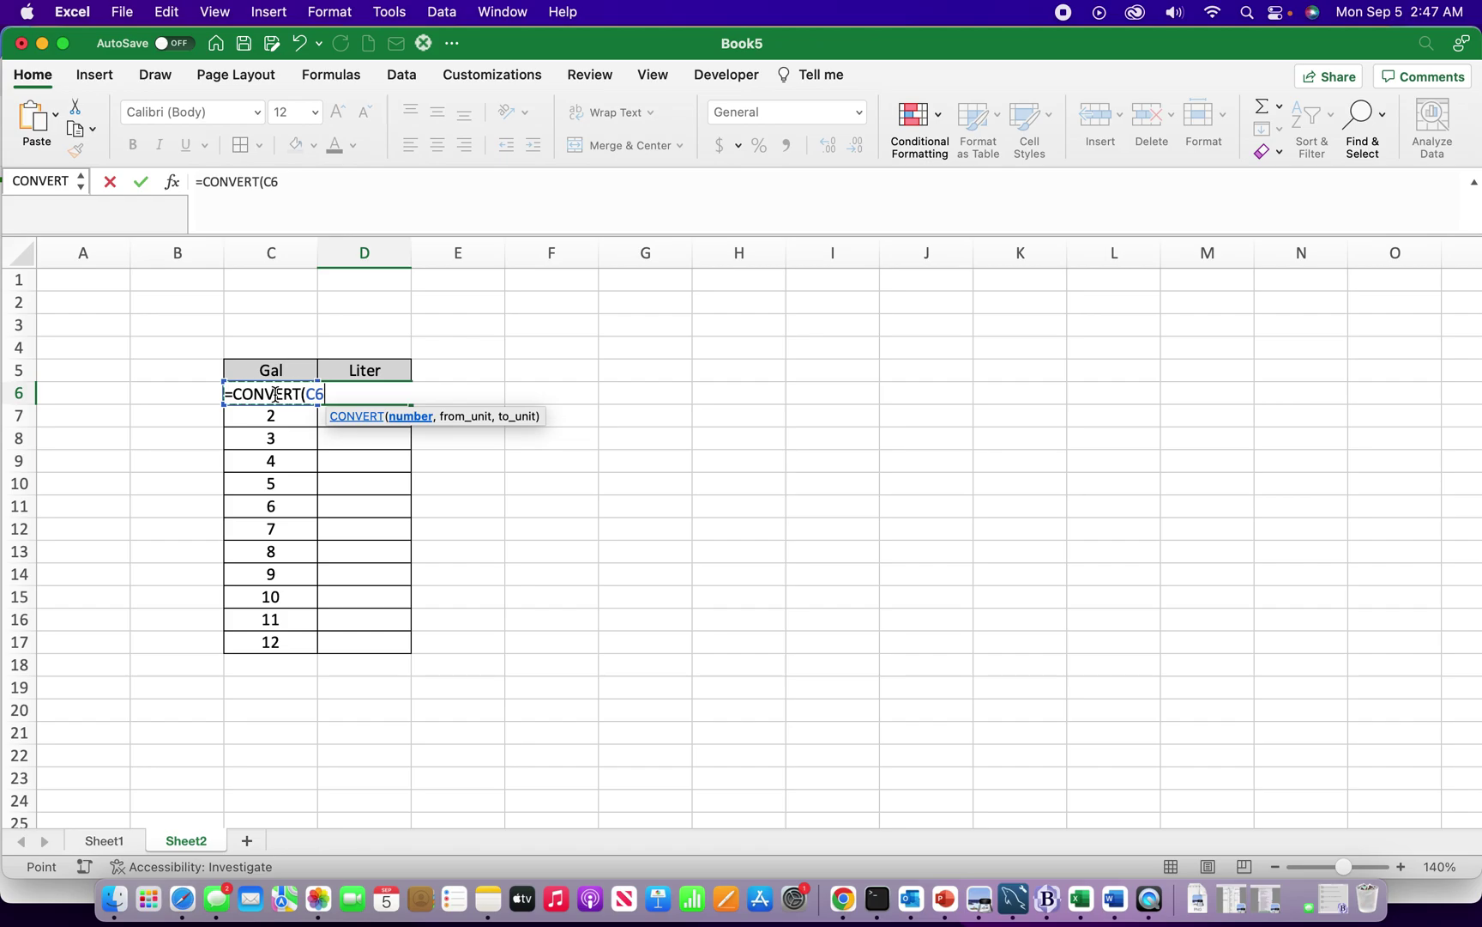
{"action": "type", "text": ","}
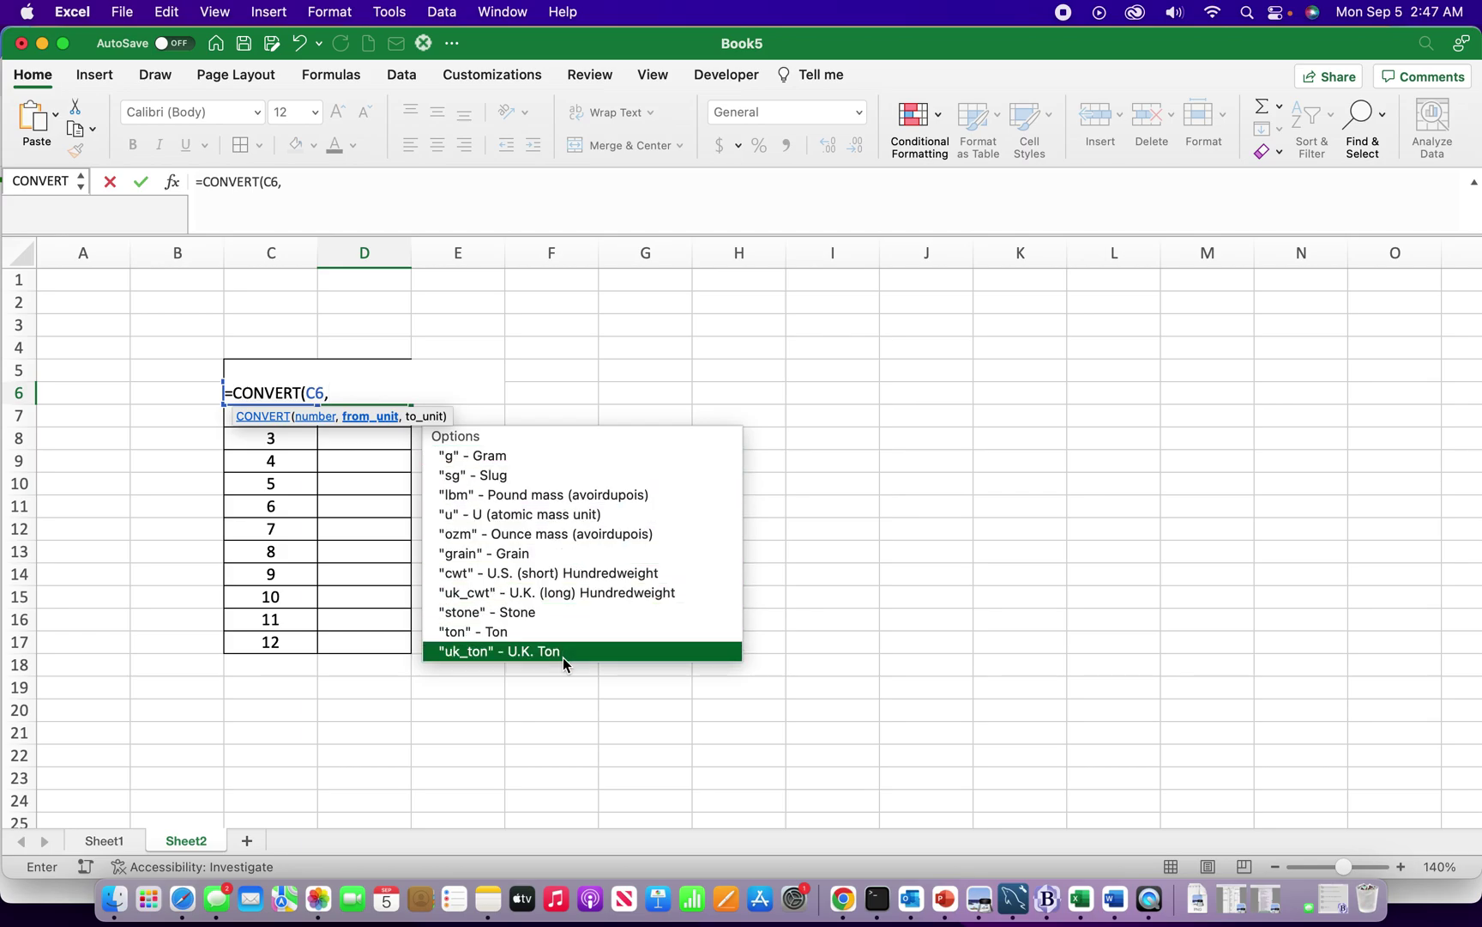
Step: Pick "gal" as source and "l" as target unit, closing =CONVERT(C6,"gal","l")
{"action": "scroll", "coordinate": [563, 652], "scroll_direction": "down", "scroll_amount": 6}
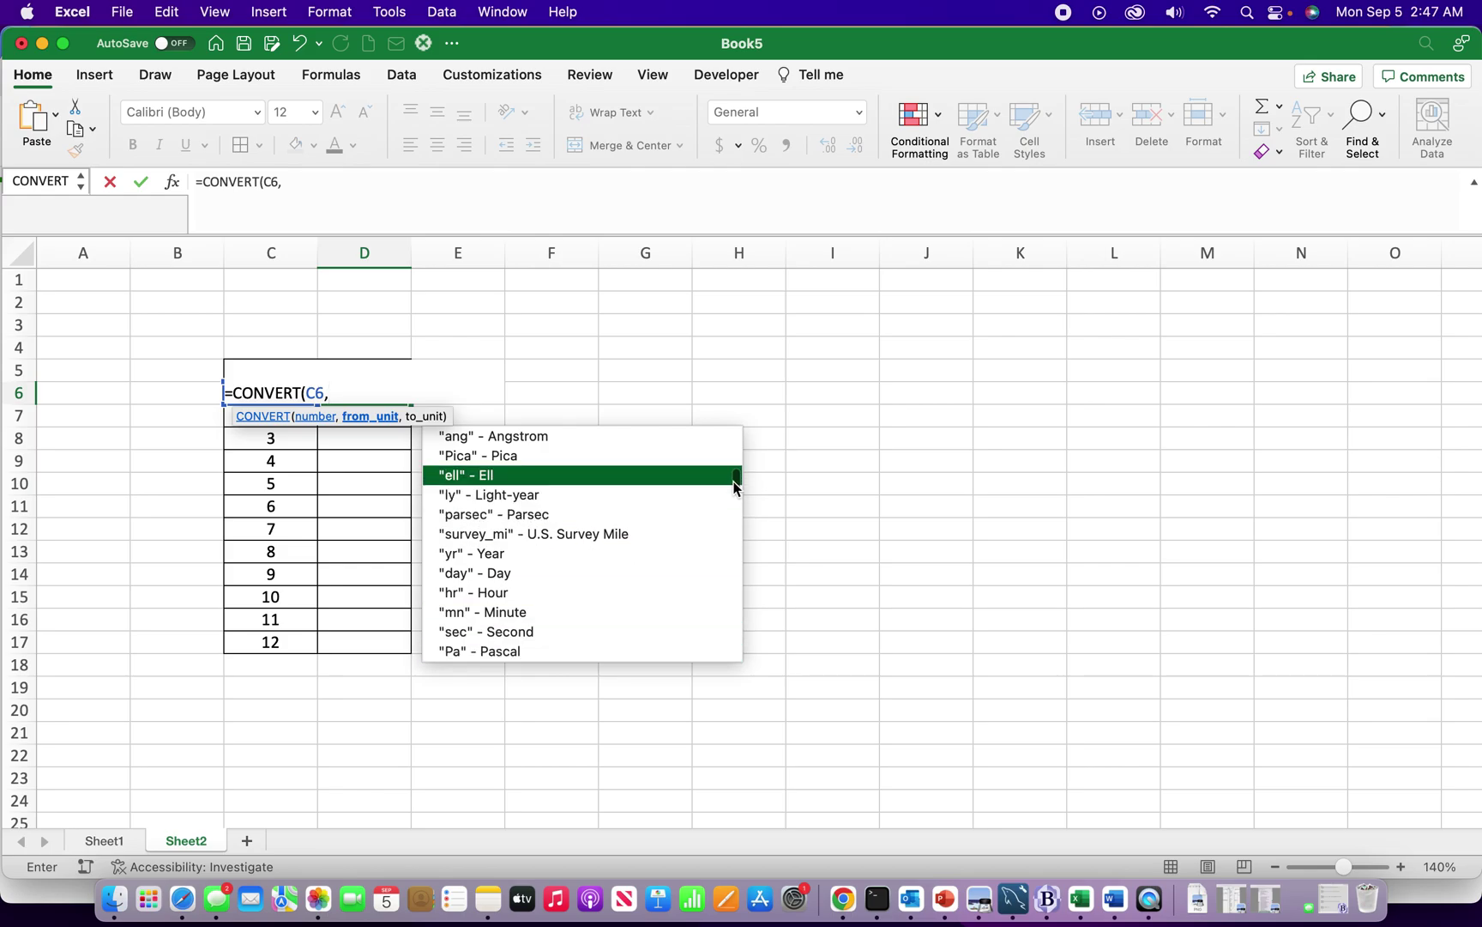
{"action": "left_click_drag", "start_coordinate": [735, 486], "coordinate": [734, 568]}
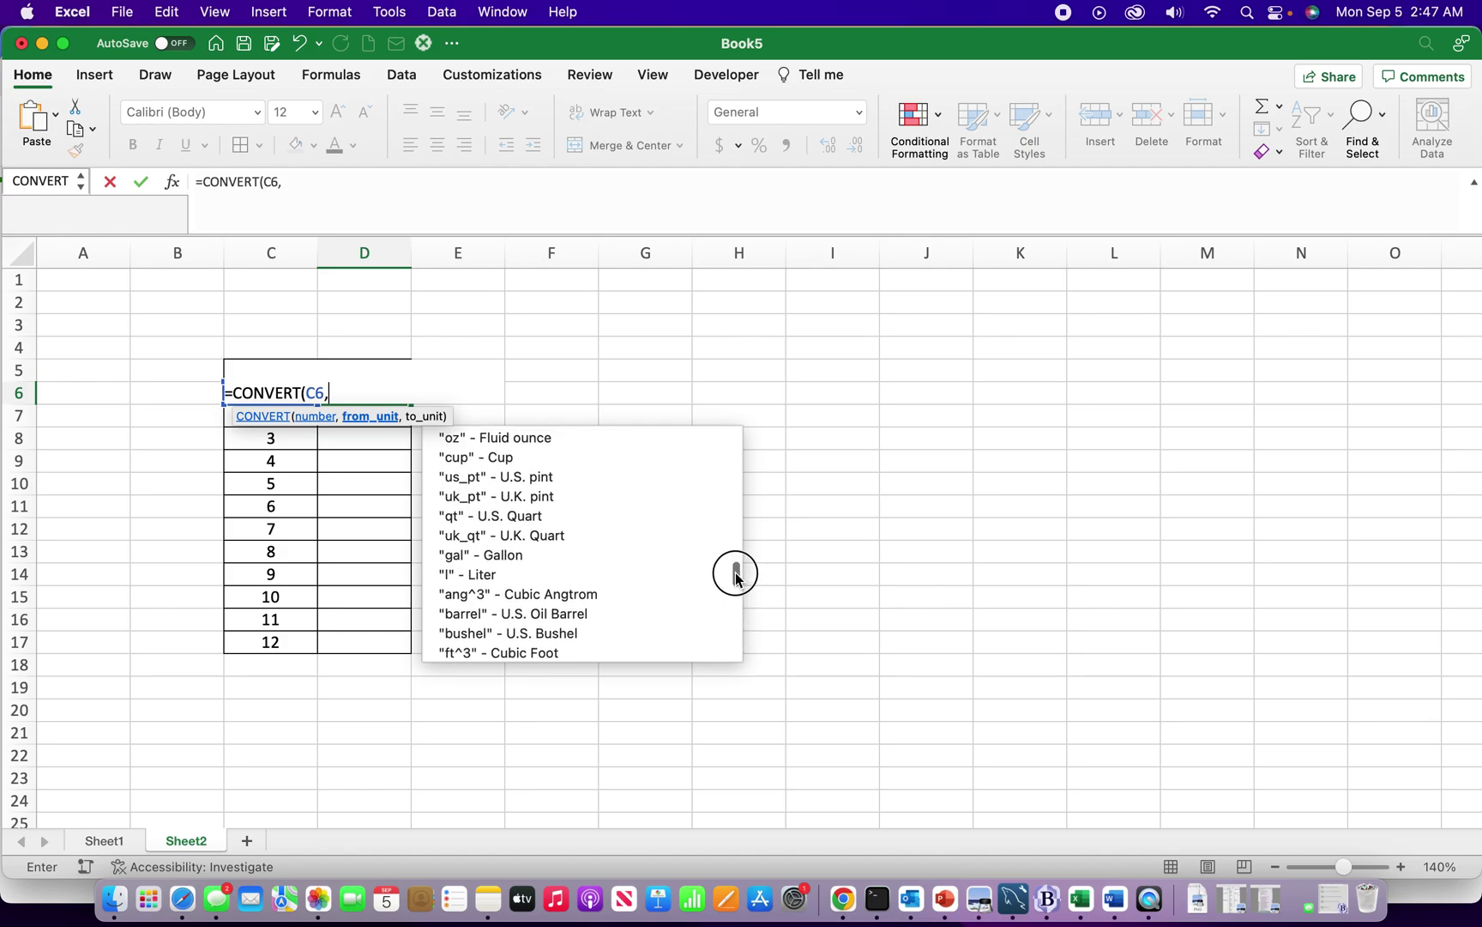
{"action": "double_click", "coordinate": [454, 562]}
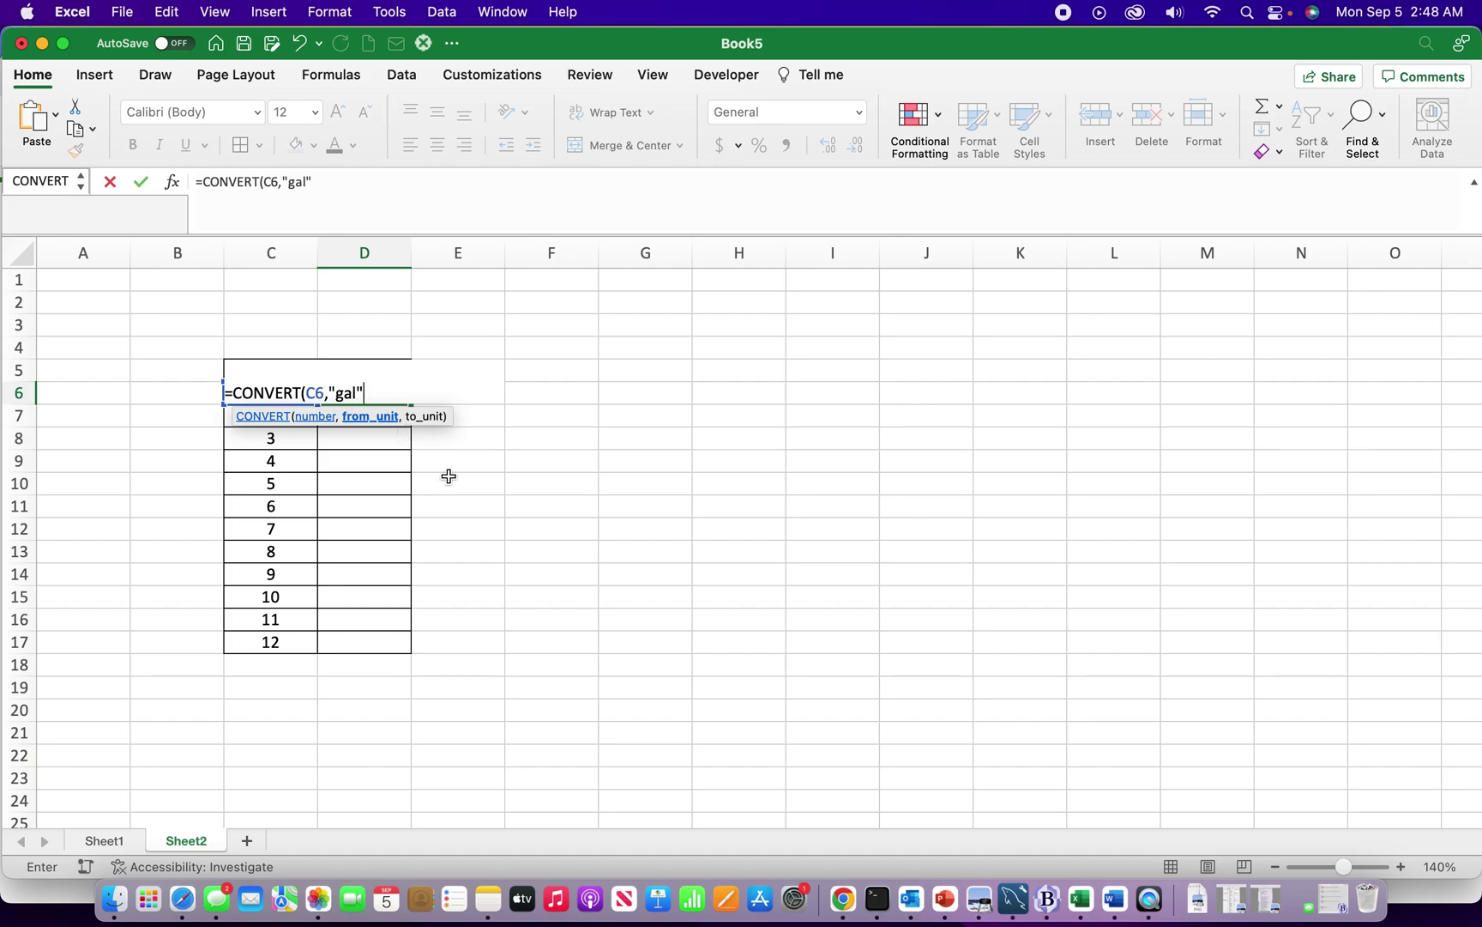
{"action": "type", "text": ","}
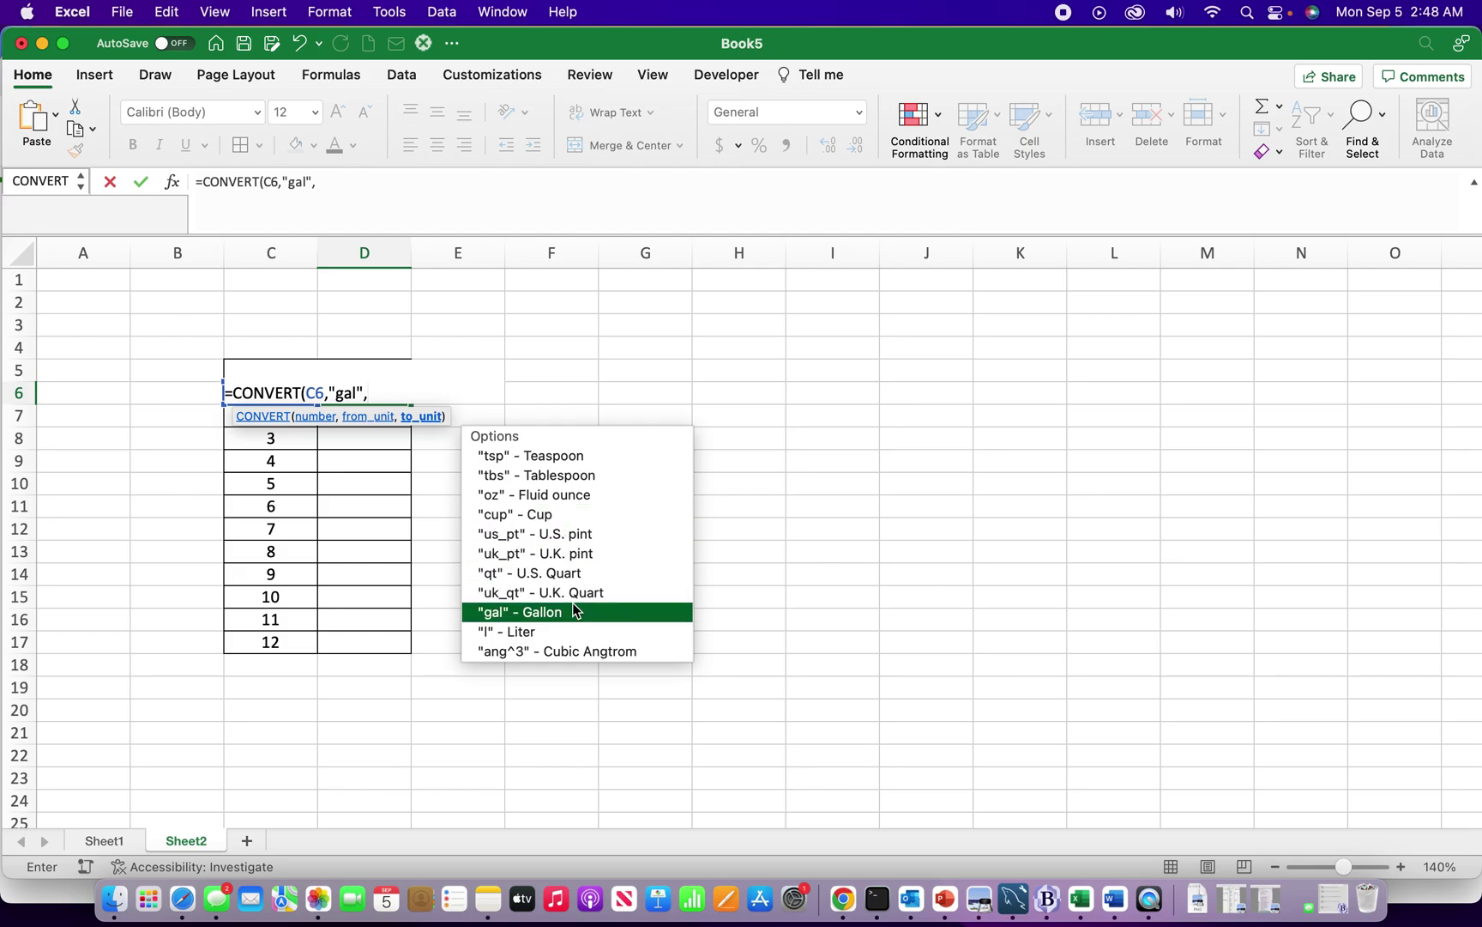
{"action": "double_click", "coordinate": [531, 633]}
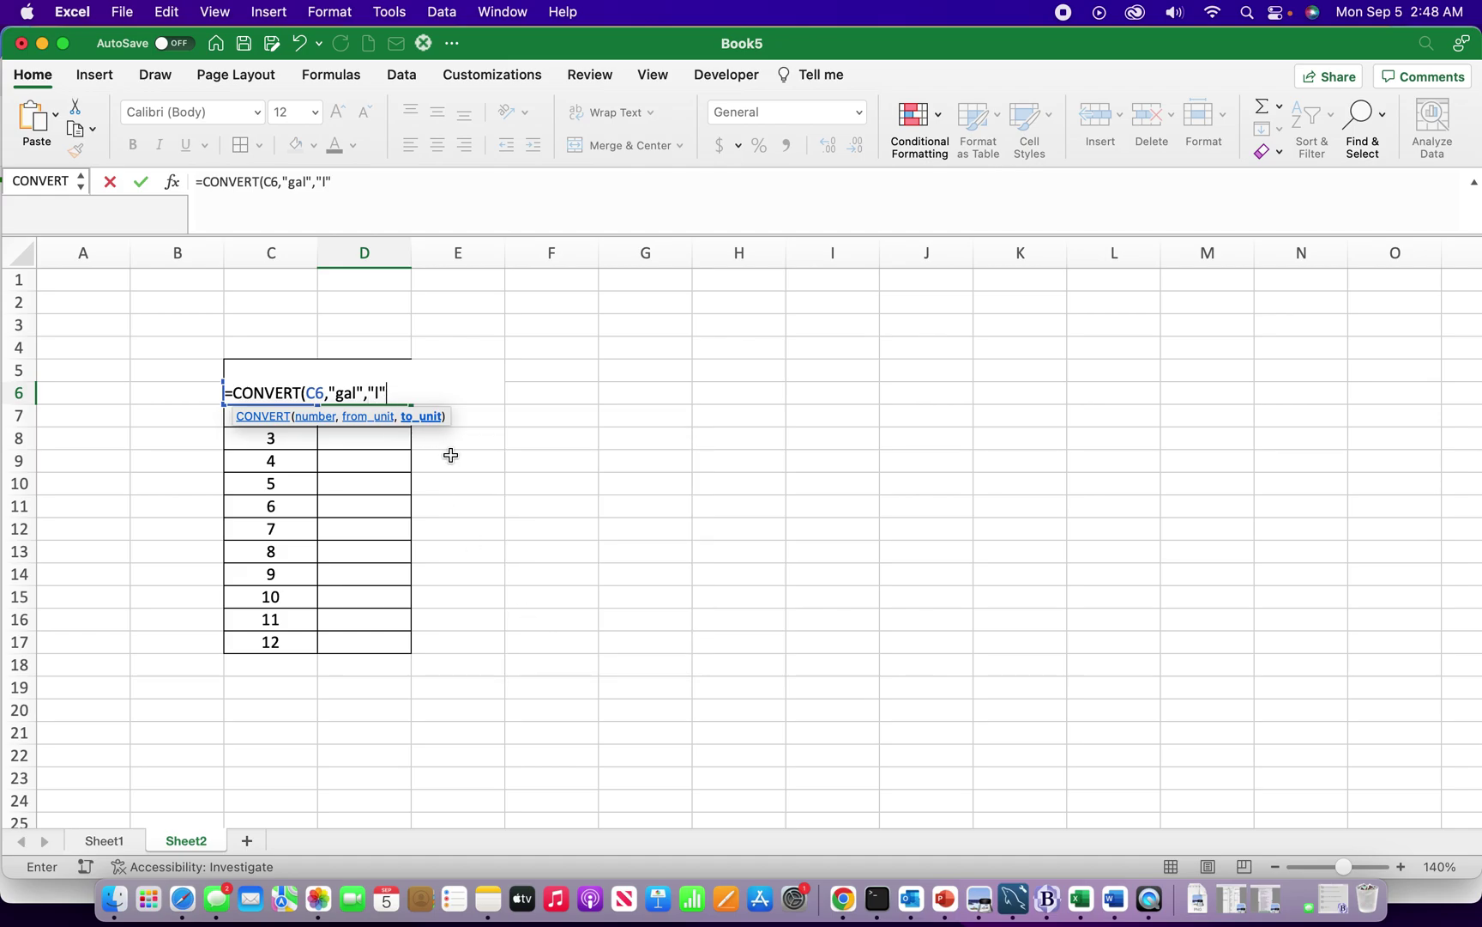
{"action": "type", "text": ")"}
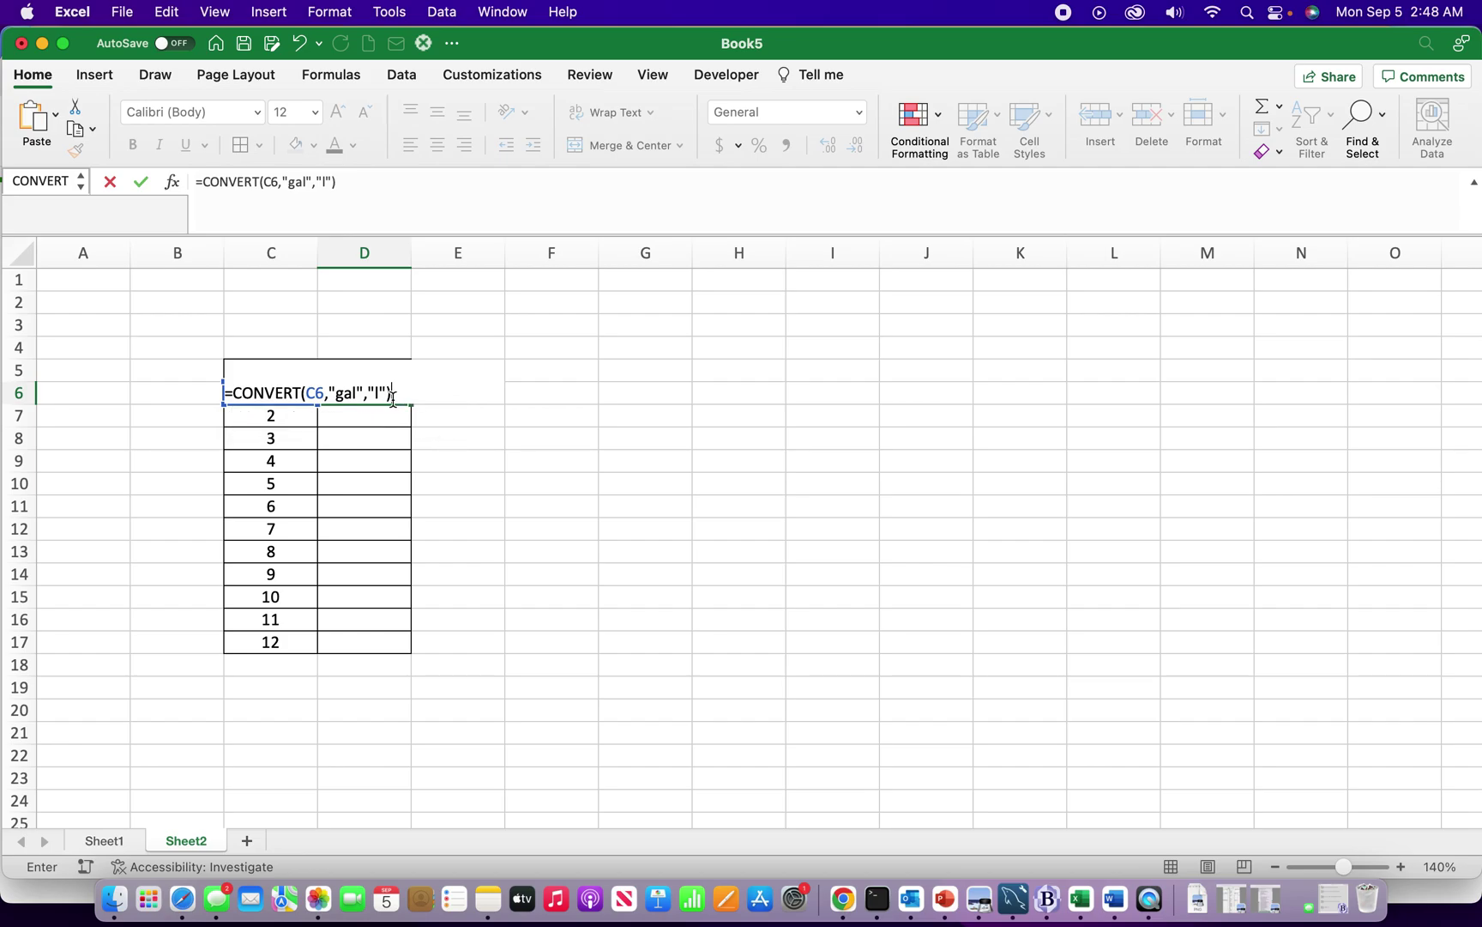
Step: Confirm the D6 formula and fill it down to D17, giving 3.7854118 to 45.424941 liters
{"action": "left_click", "coordinate": [142, 183]}
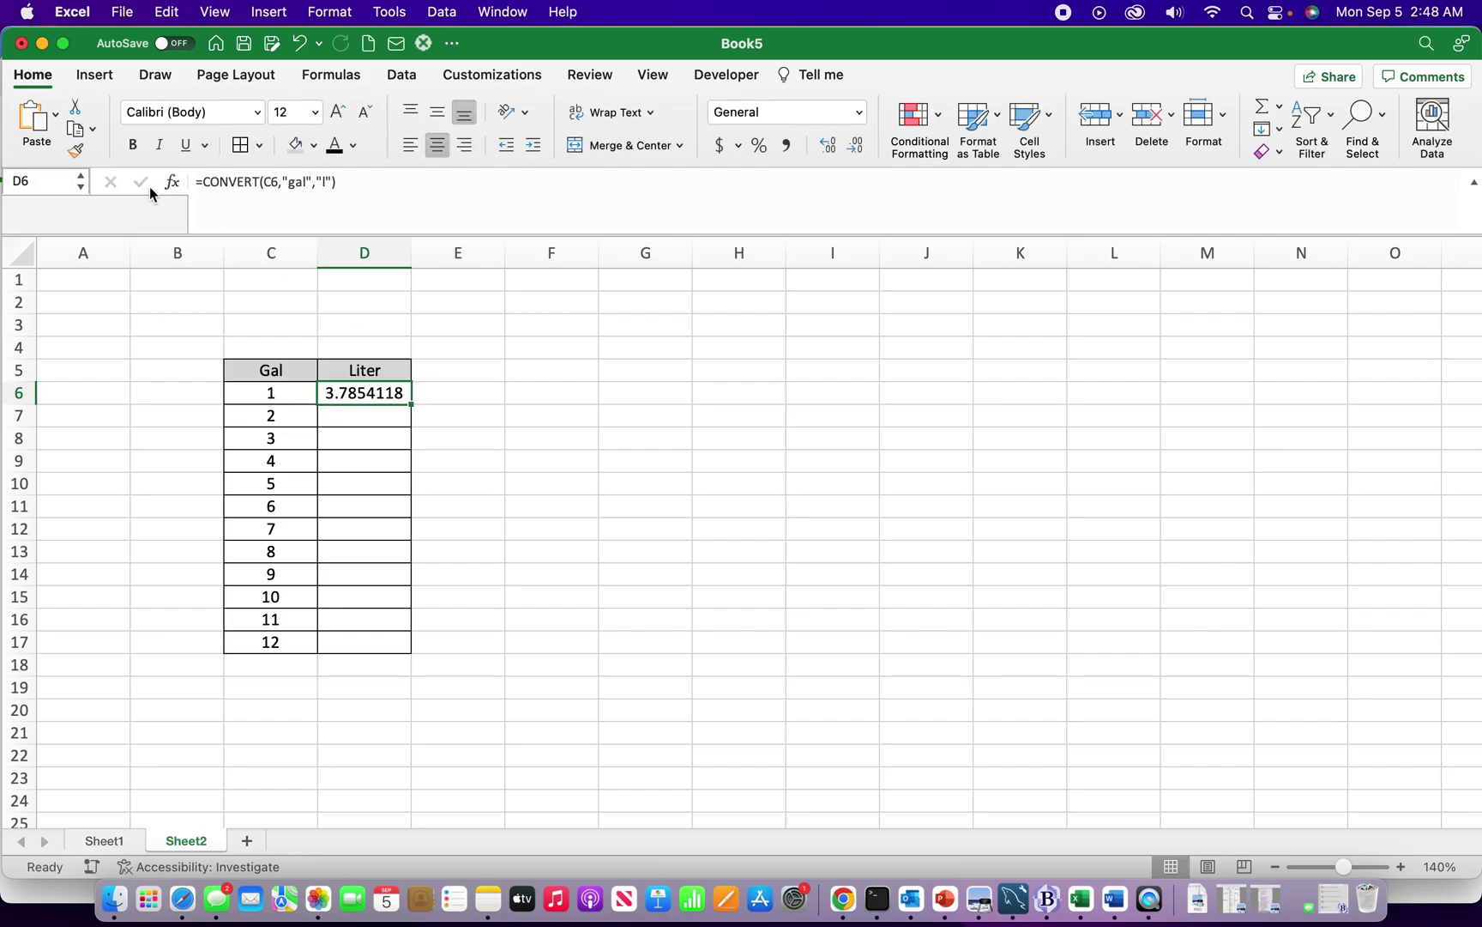
{"action": "left_click", "coordinate": [483, 461]}
{"action": "left_click", "coordinate": [374, 396]}
{"action": "mouse_move", "coordinate": [273, 395]}
{"action": "left_mouse_down"}
{"action": "mouse_move", "coordinate": [280, 432]}
{"action": "mouse_move", "coordinate": [278, 377]}
{"action": "mouse_move", "coordinate": [276, 405]}
{"action": "left_mouse_up"}
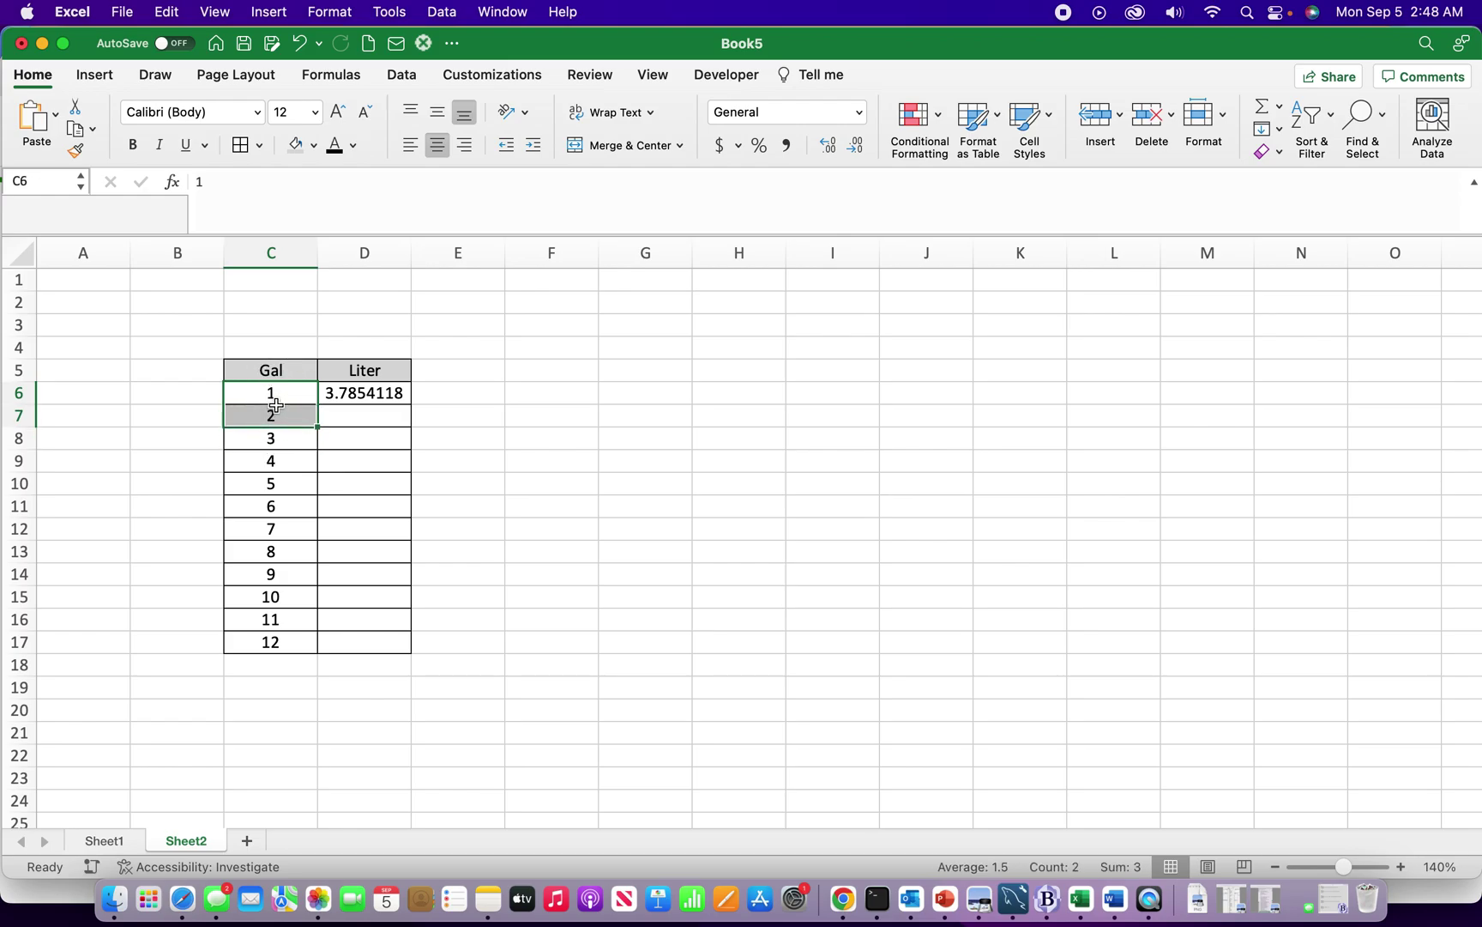
{"action": "left_click", "coordinate": [342, 397]}
{"action": "left_click_drag", "start_coordinate": [411, 402], "coordinate": [409, 646]}
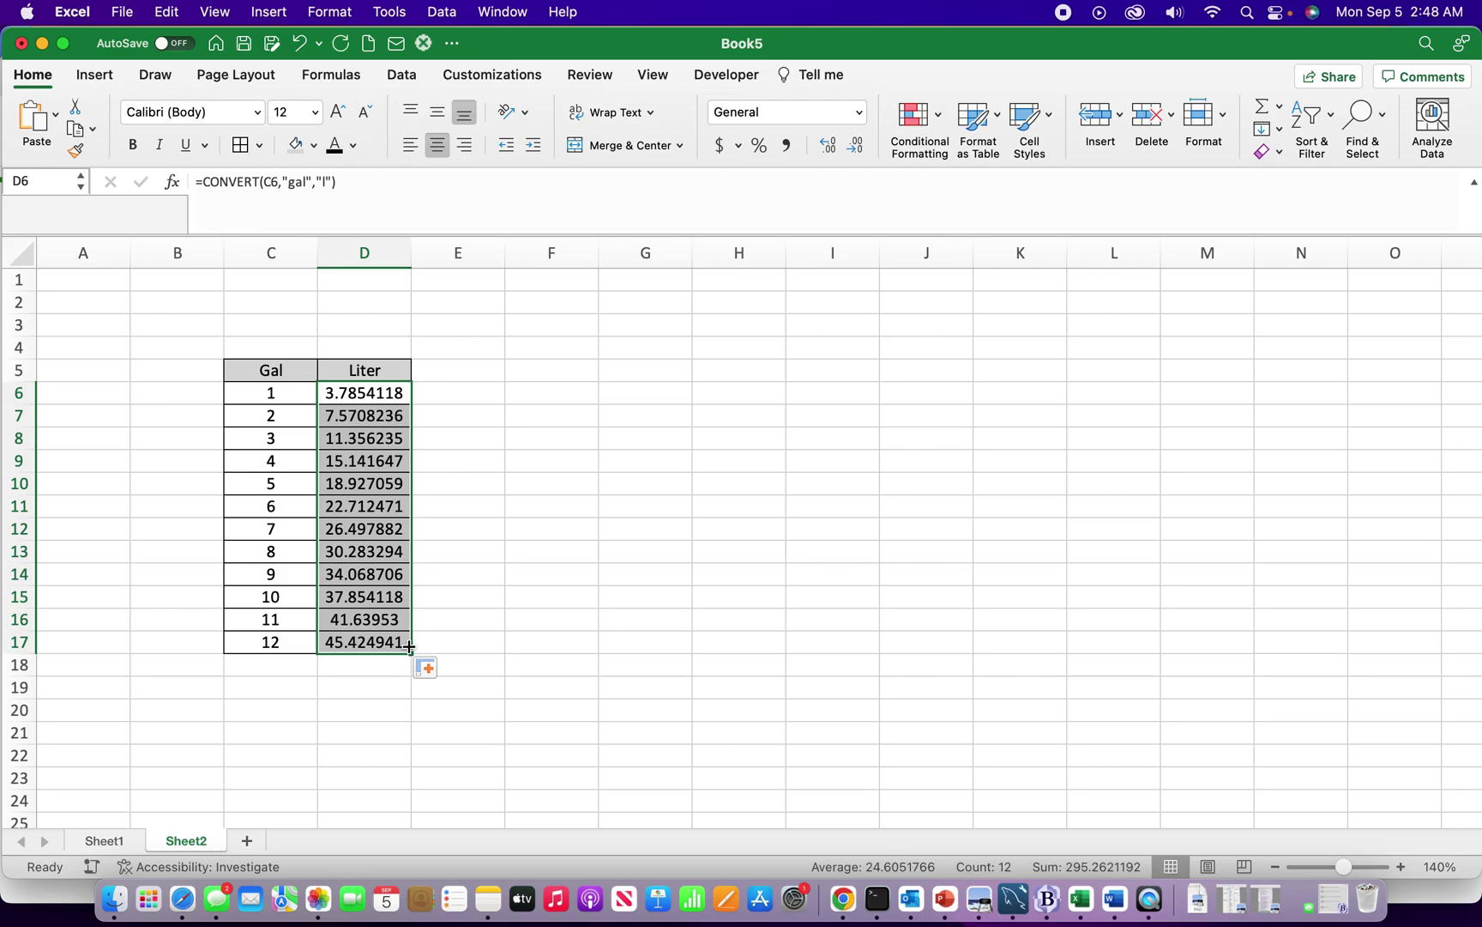
Step: Decrease the decimals of D6:D17 to one place, showing 3.8 to 45.4
{"action": "left_click", "coordinate": [376, 391]}
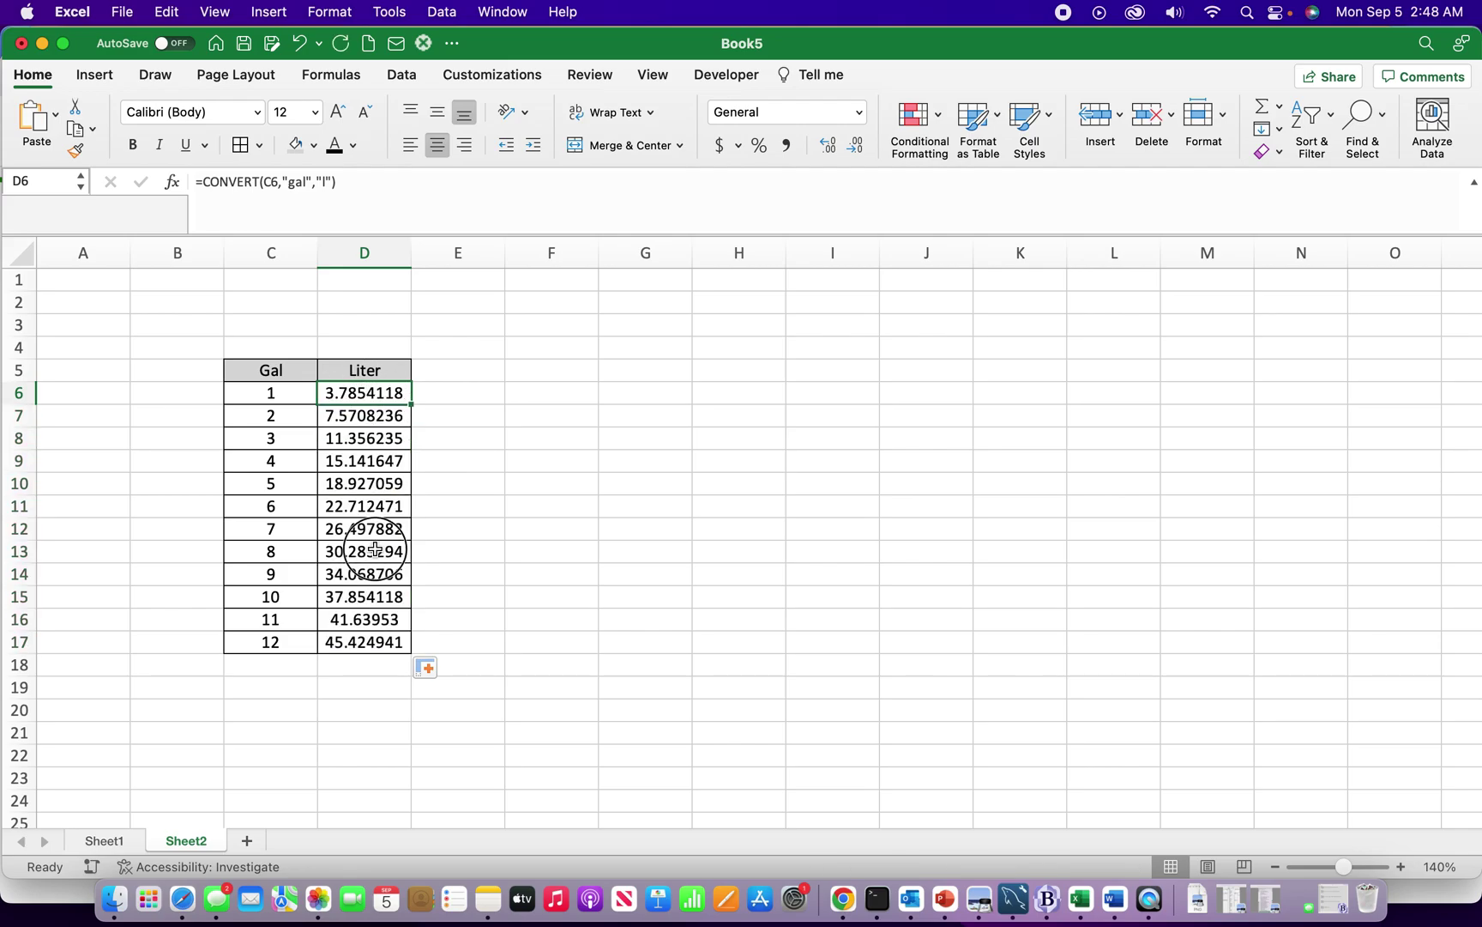
{"action": "left_click_drag", "start_coordinate": [375, 550], "coordinate": [374, 638]}
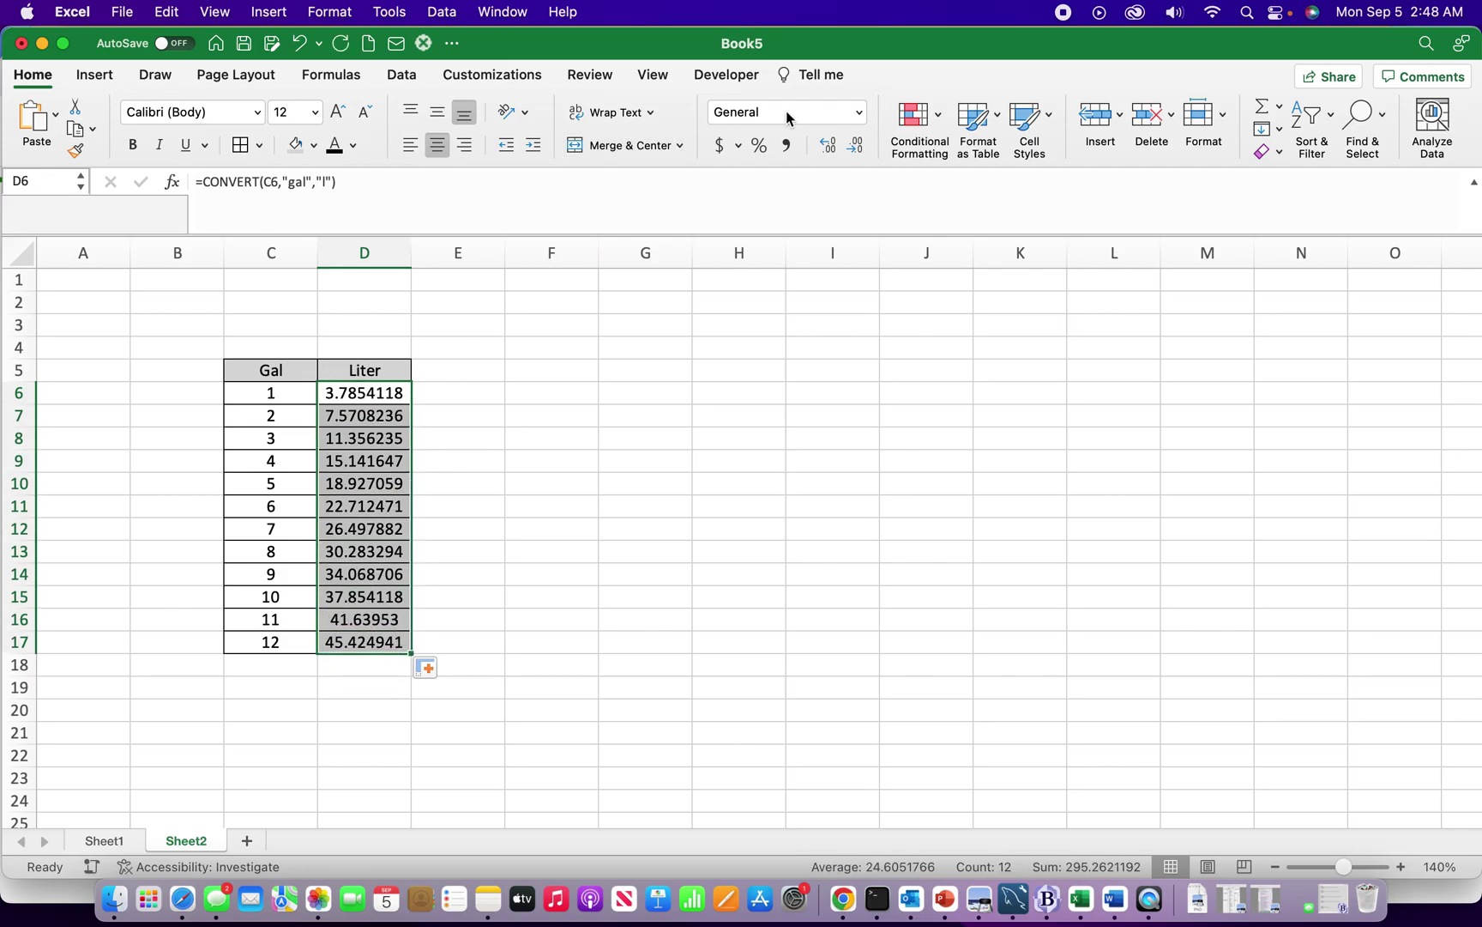
{"action": "left_click", "coordinate": [856, 147]}
{"action": "left_click", "coordinate": [856, 148]}
{"action": "left_click", "coordinate": [856, 149]}
{"action": "left_click", "coordinate": [856, 151]}
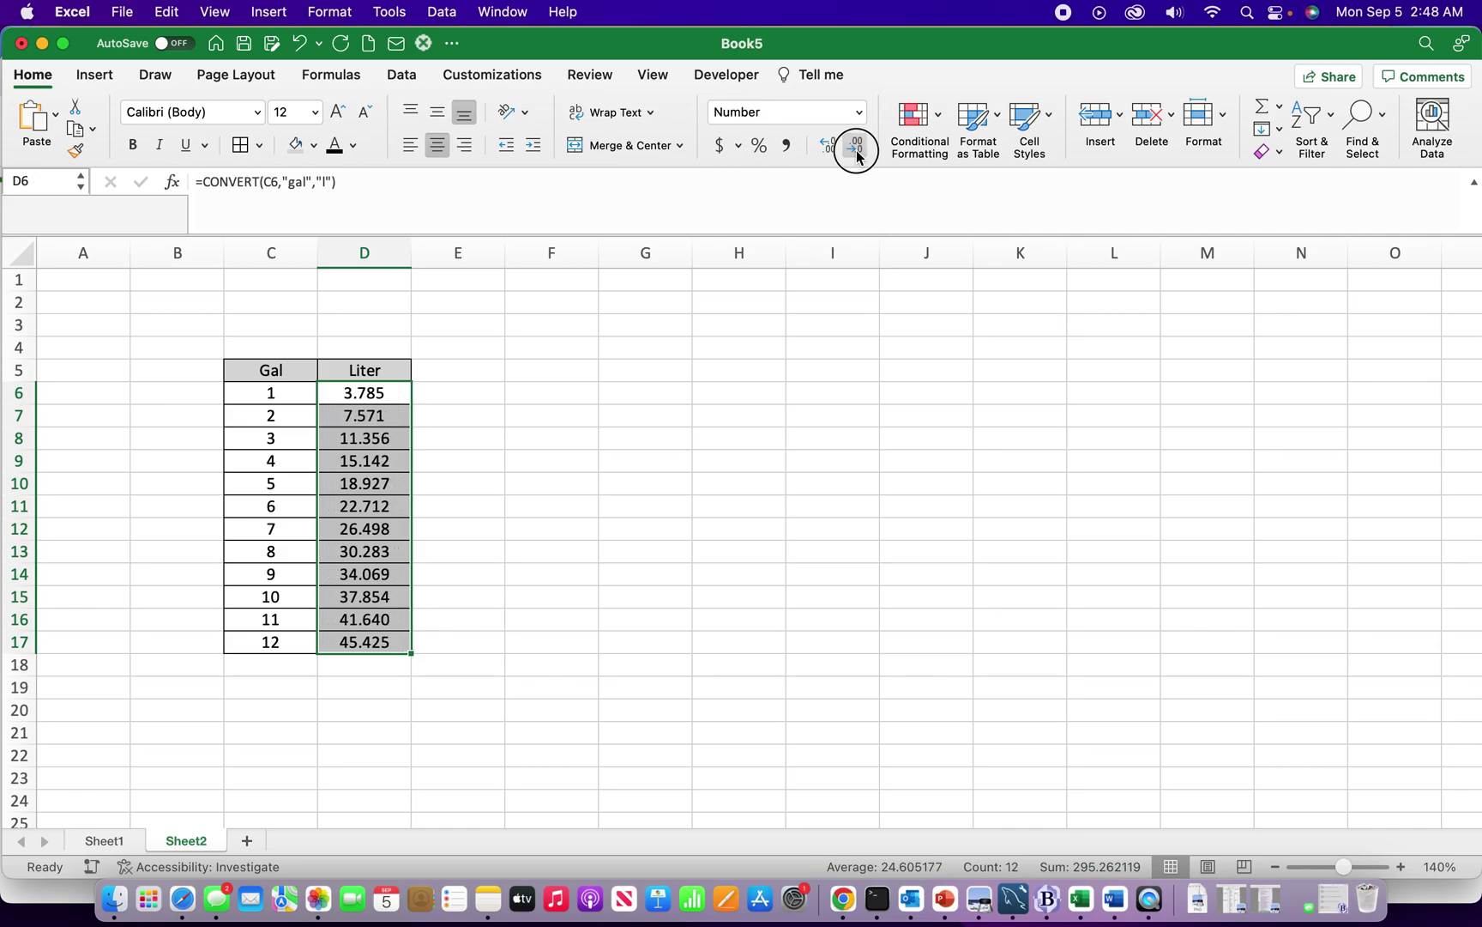
{"action": "left_click", "coordinate": [856, 151]}
{"action": "left_click", "coordinate": [856, 151]}
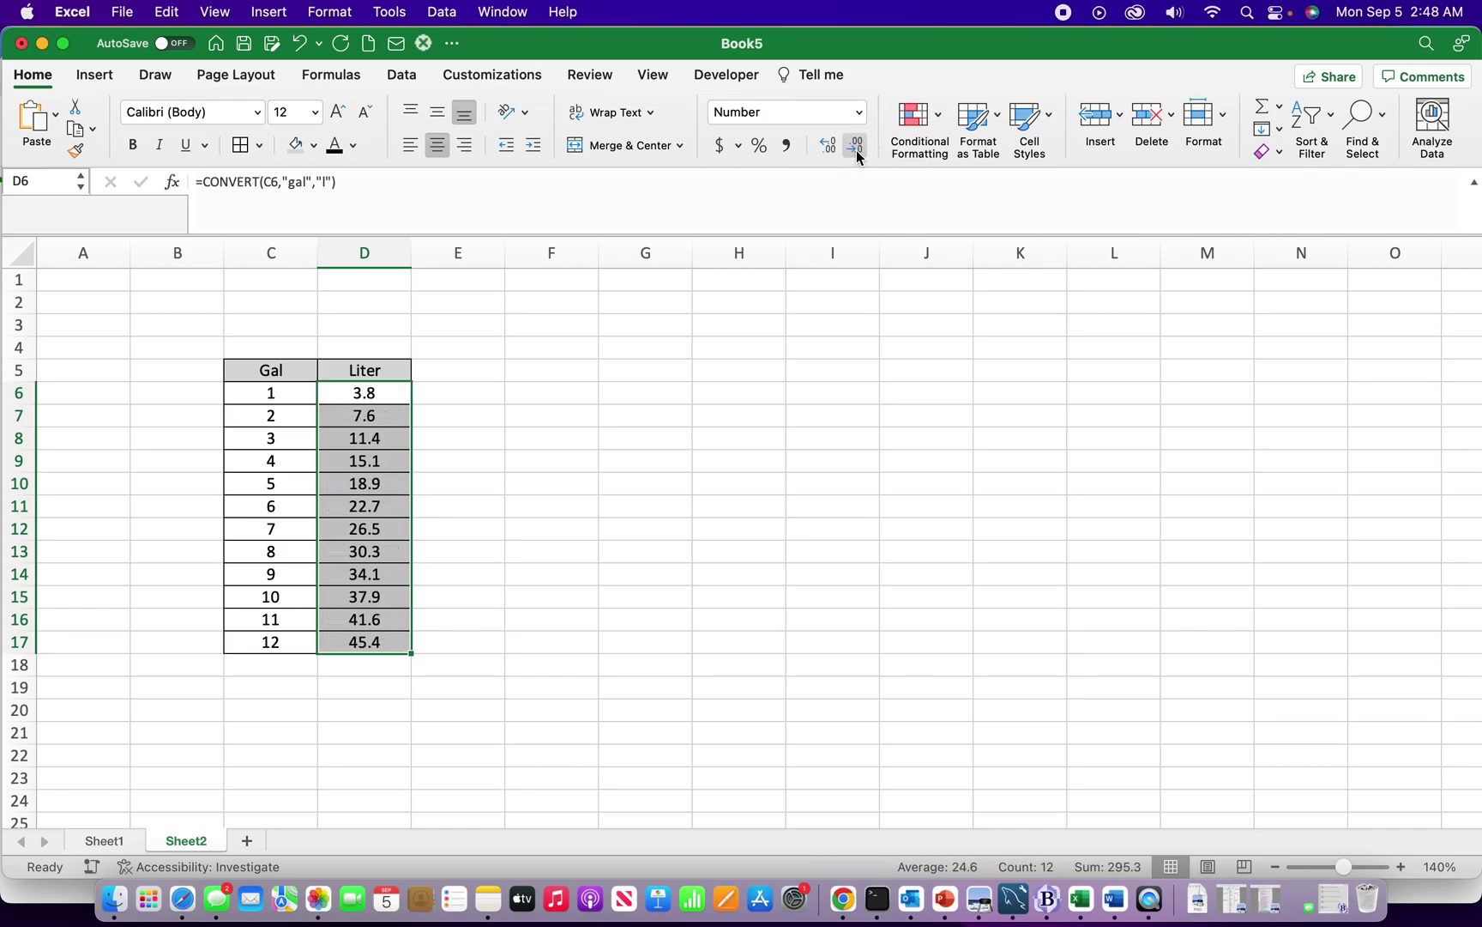
{"action": "left_click", "coordinate": [451, 468]}
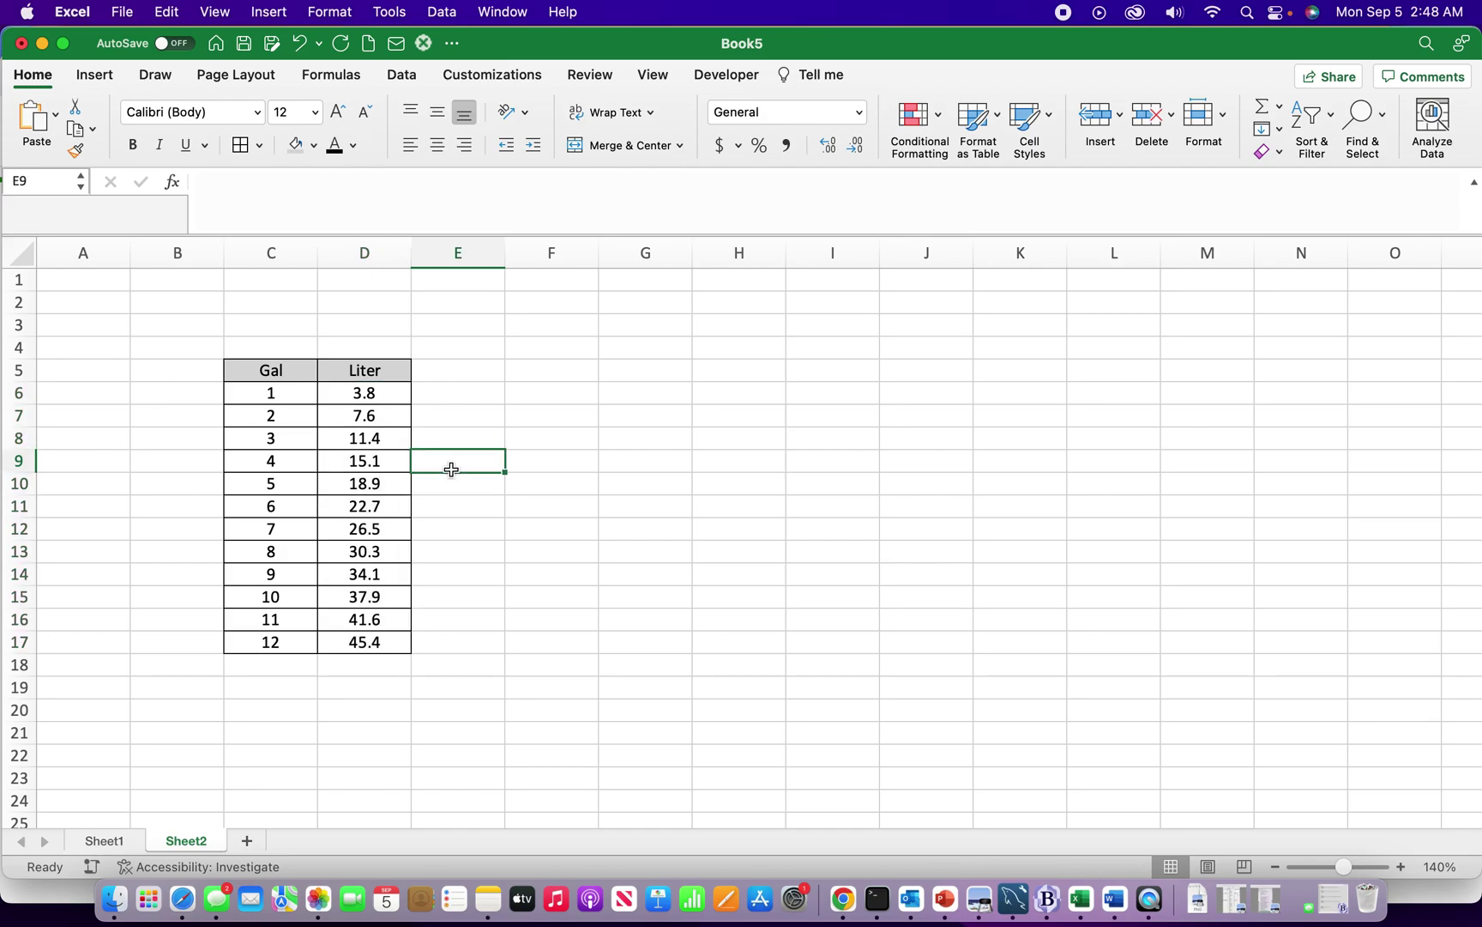